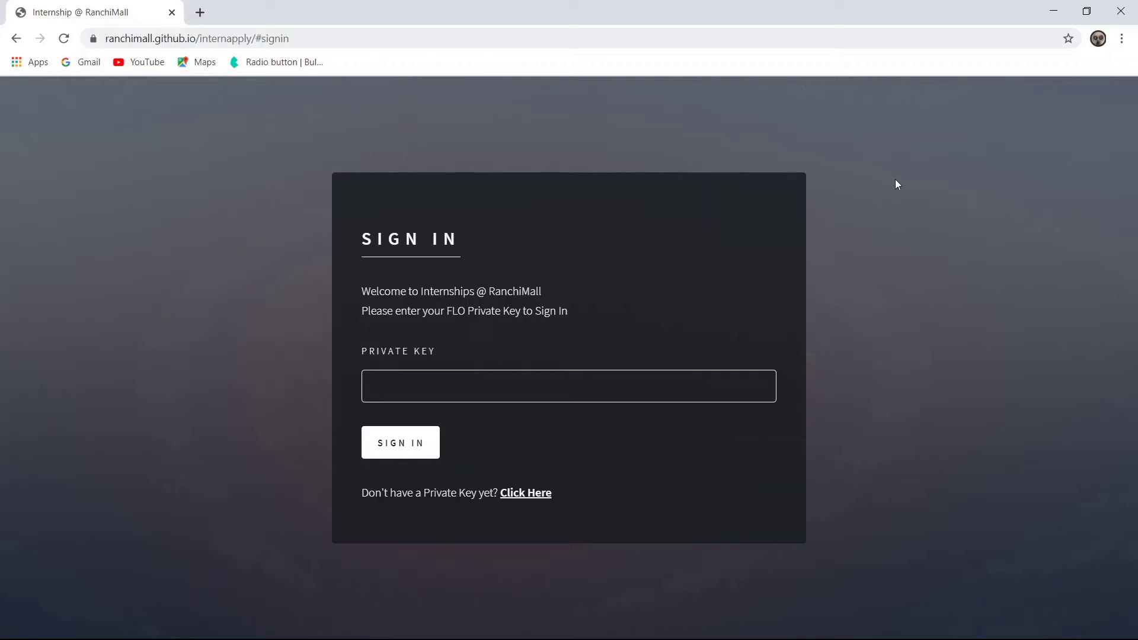
- Generate a new FLO ID and private key, then copy the private key
click(523, 496)
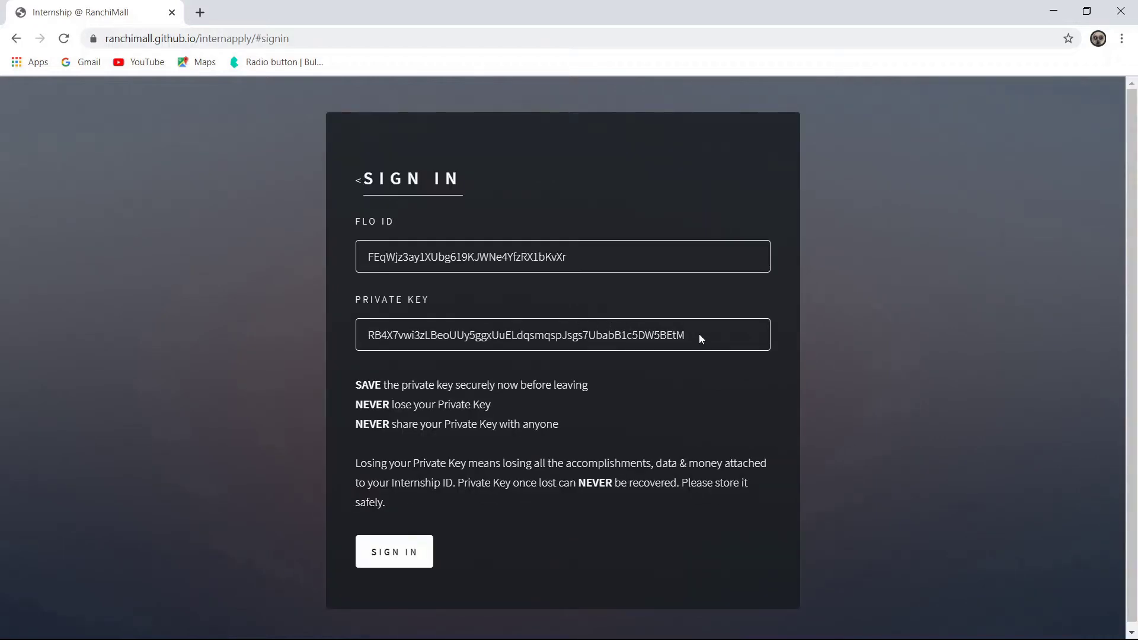
drag(698, 334, 403, 349)
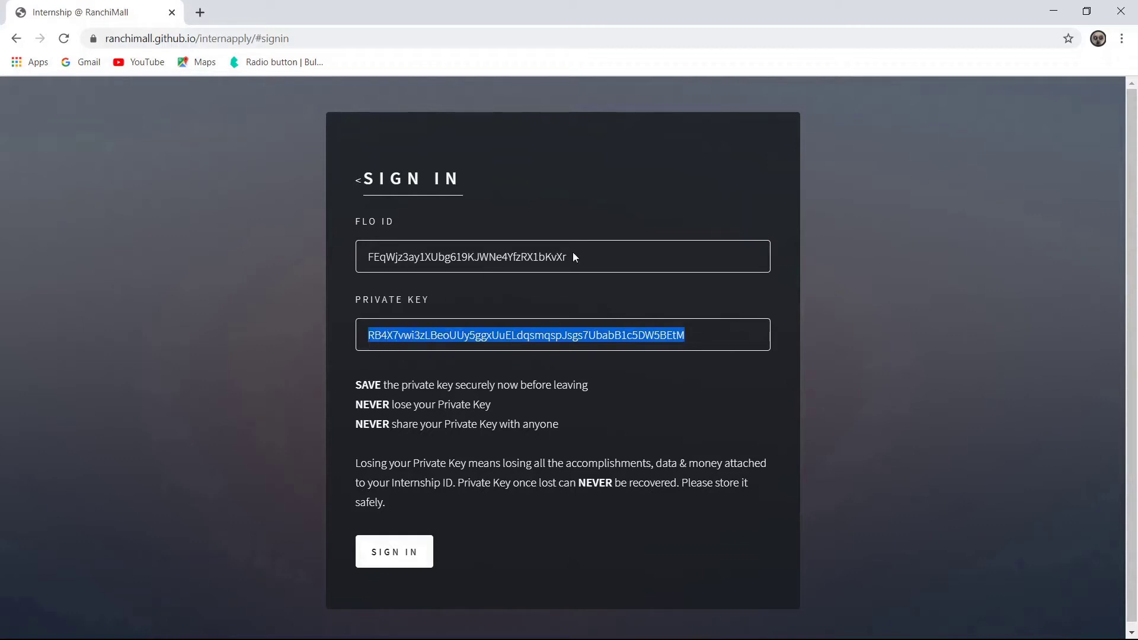
drag(572, 252, 556, 259)
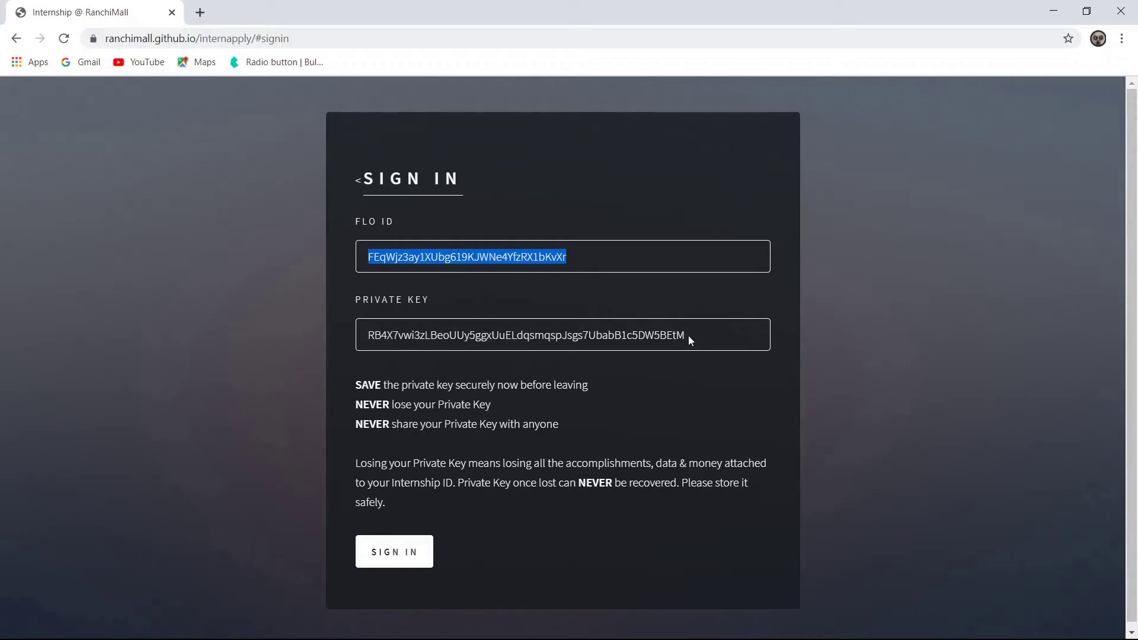
drag(689, 335, 374, 339)
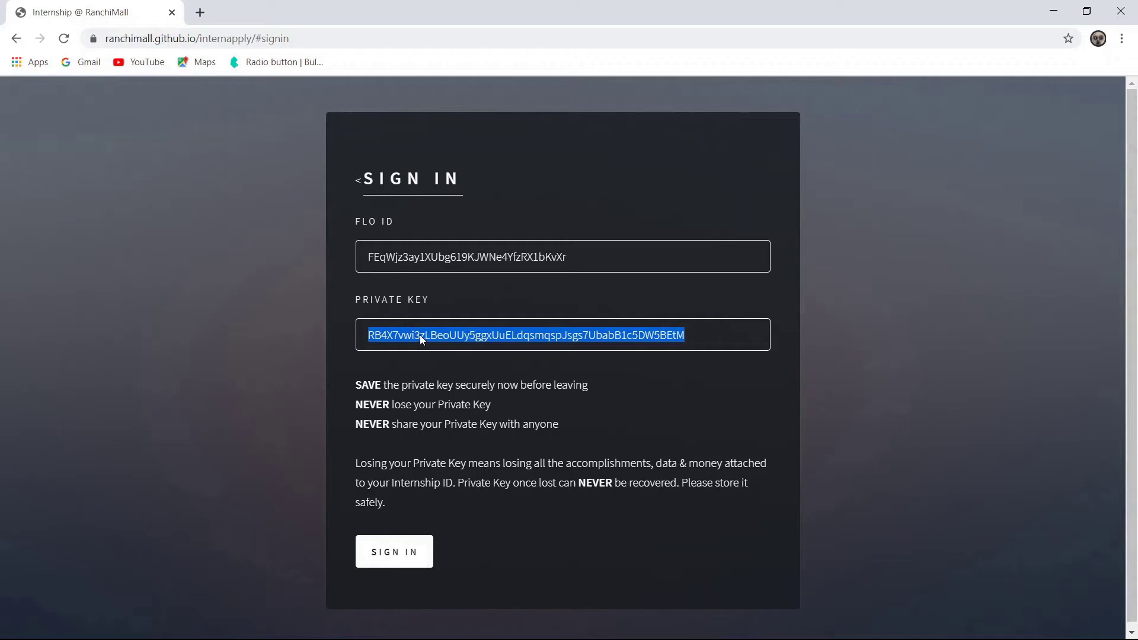
- Store the copied private key in another window, then sign in with it
key(alt+Tab)
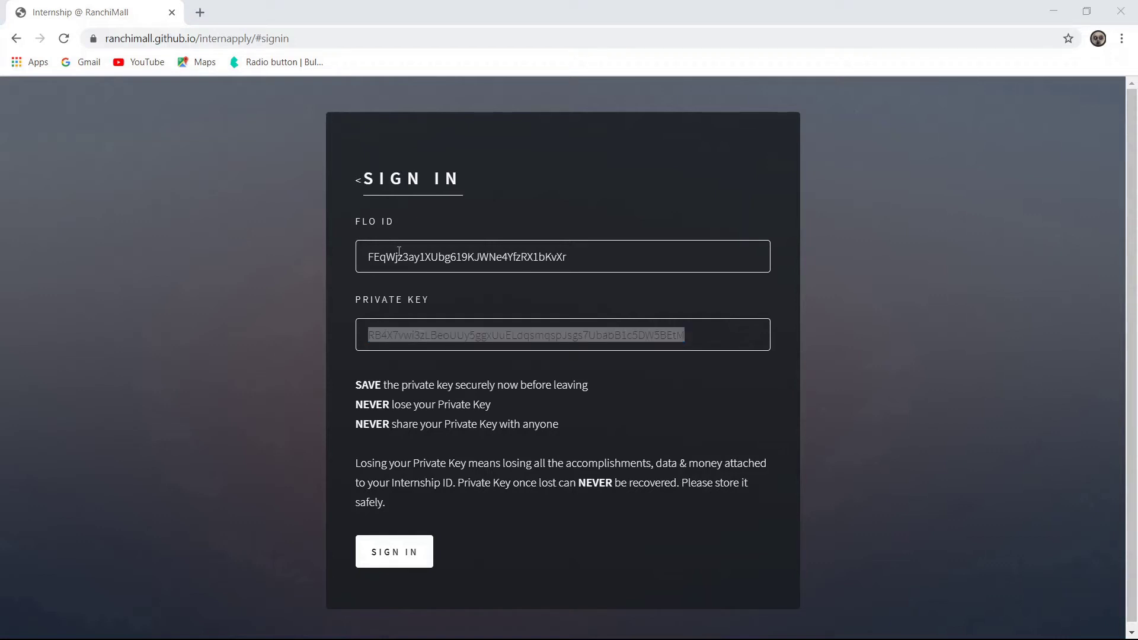
key(alt+Tab)
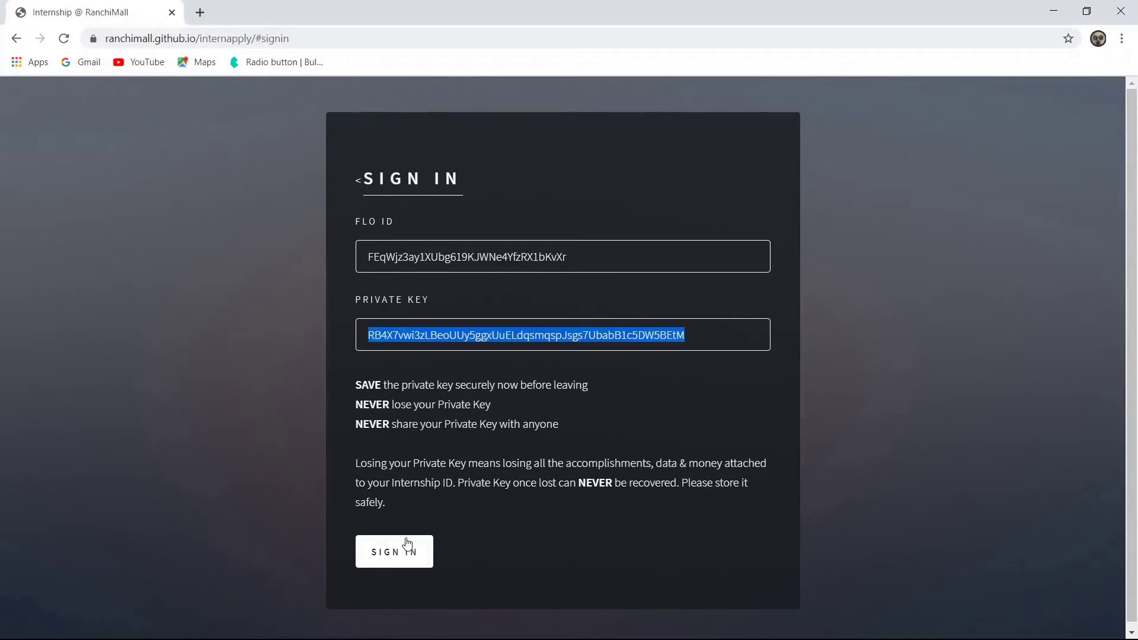
click(398, 560)
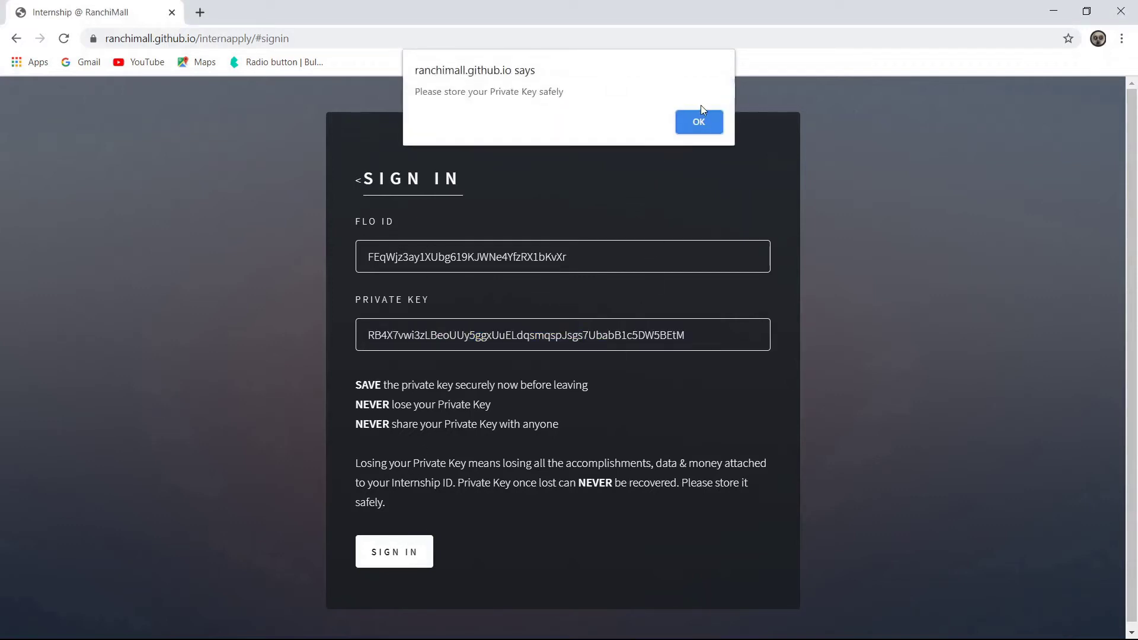
- Dismiss the key reminder, tick Blockchain Content Creation on Popular Topics under Projects, and apply
click(711, 127)
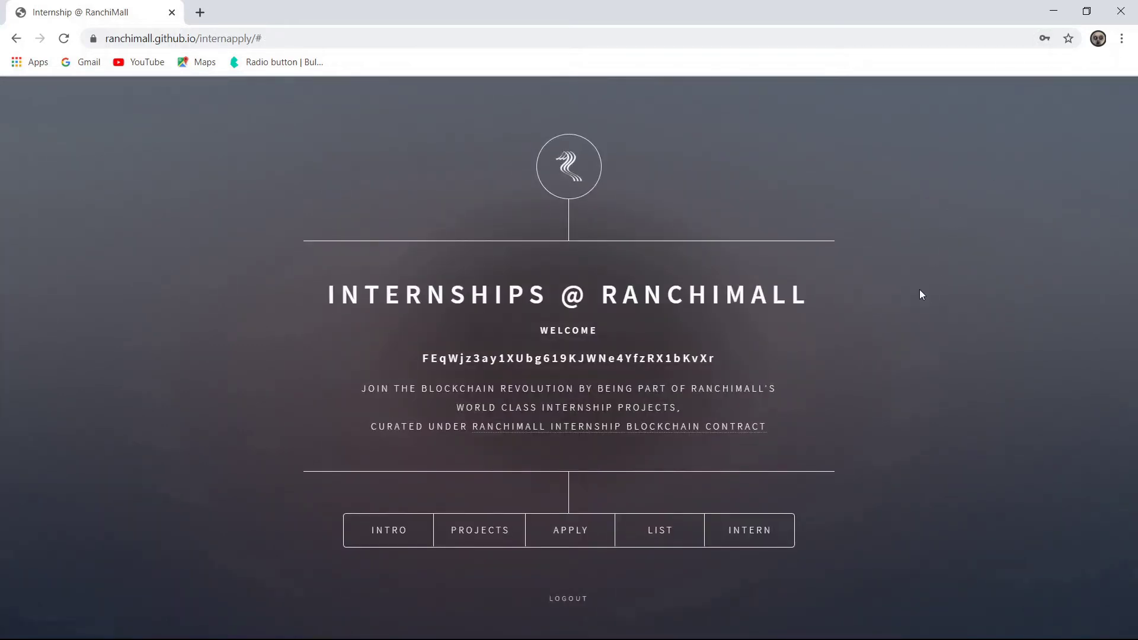
click(474, 530)
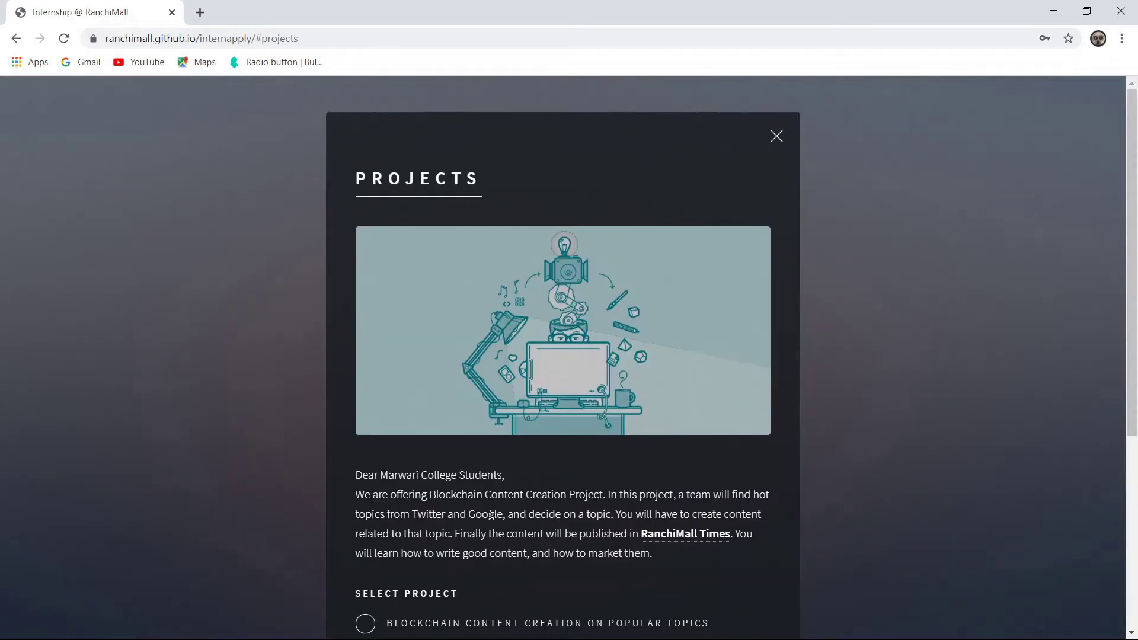
drag(1136, 157, 1124, 354)
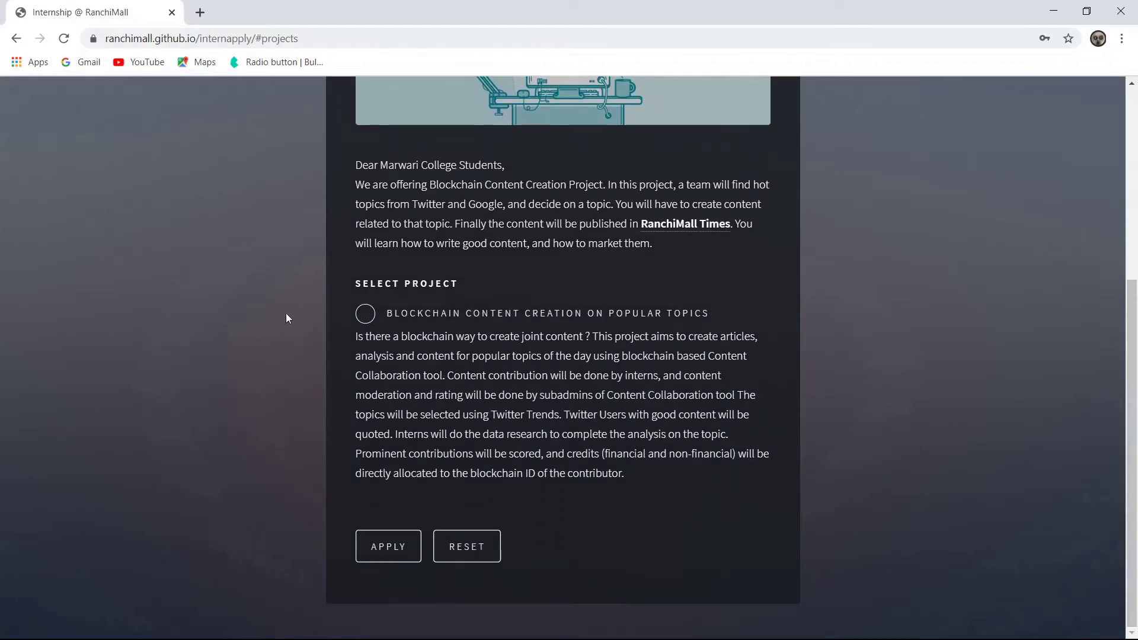
click(366, 314)
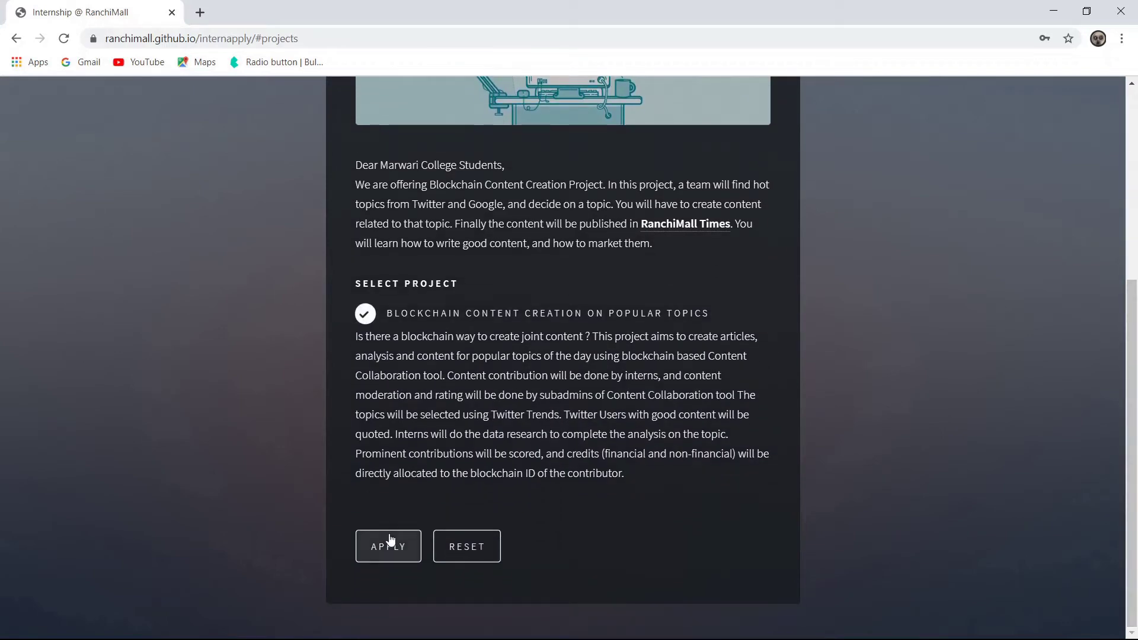
click(388, 544)
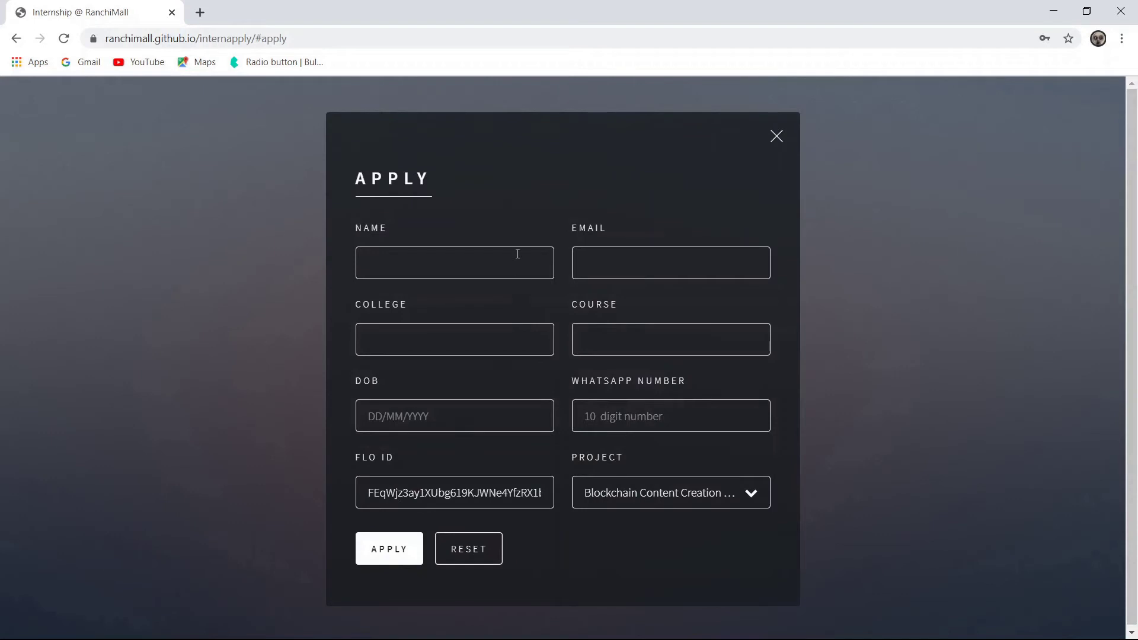
- Enter the applicant's full name and e-mail address in the Apply form
click(517, 254)
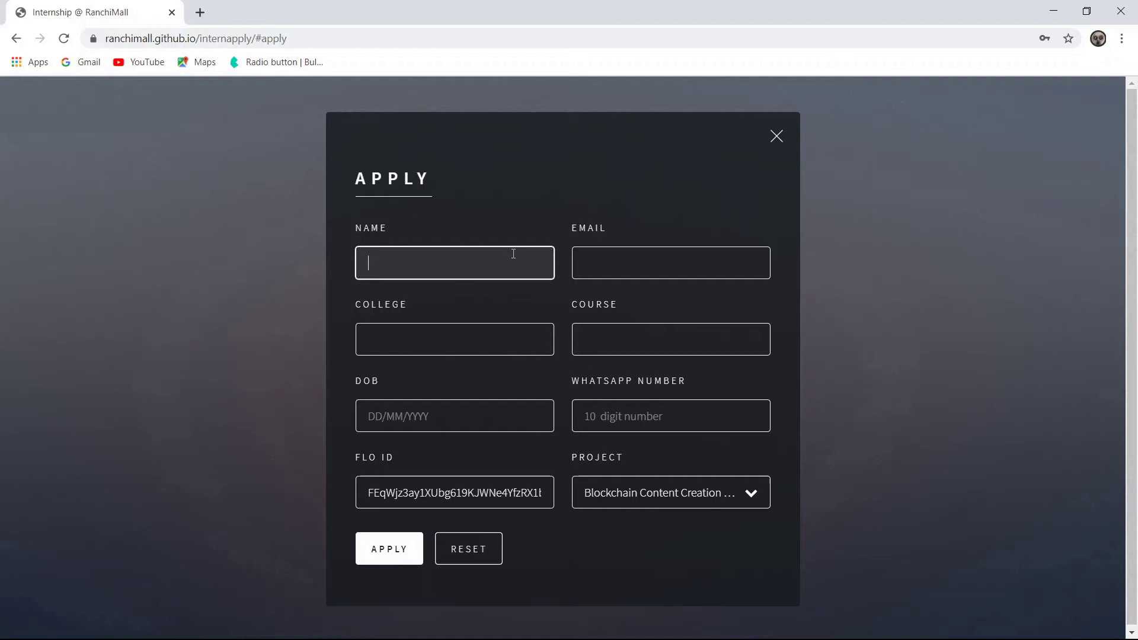
text(Head Banger)
key(Tab)
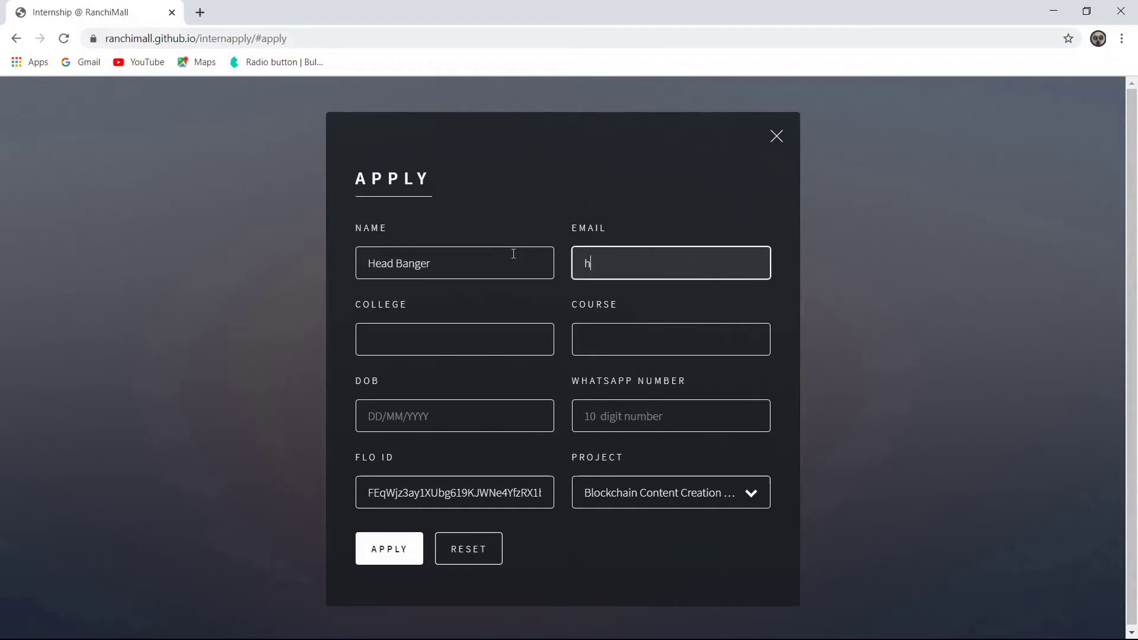
key(Tab)
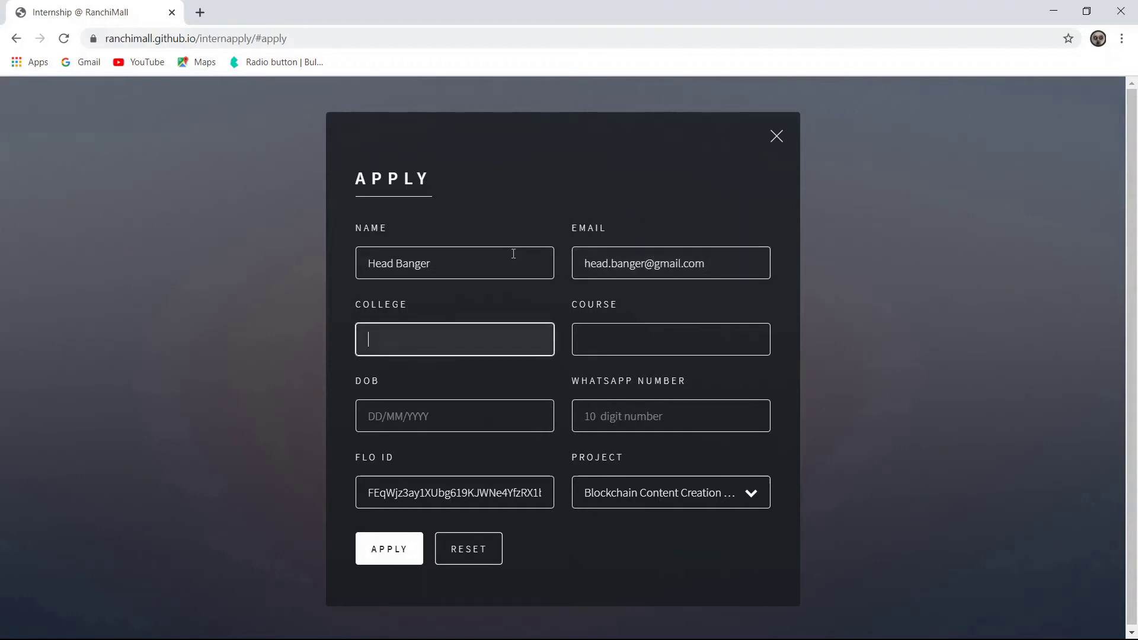
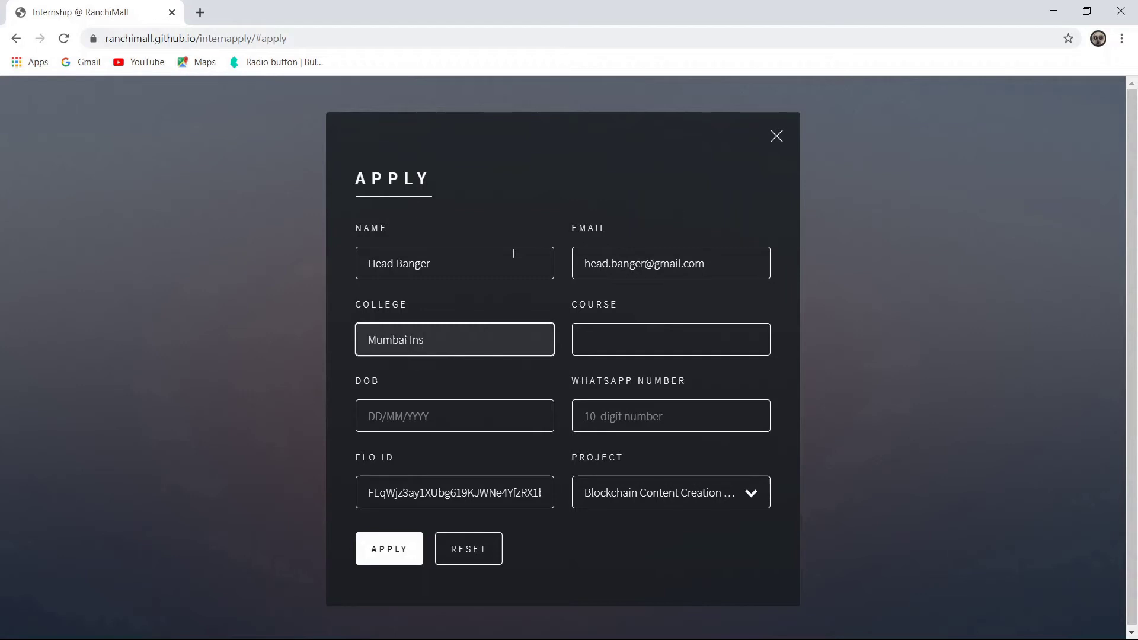
- Fill in college Mumbai Institute, course Computer Science, the date of birth and WhatsApp number
key(Tab)
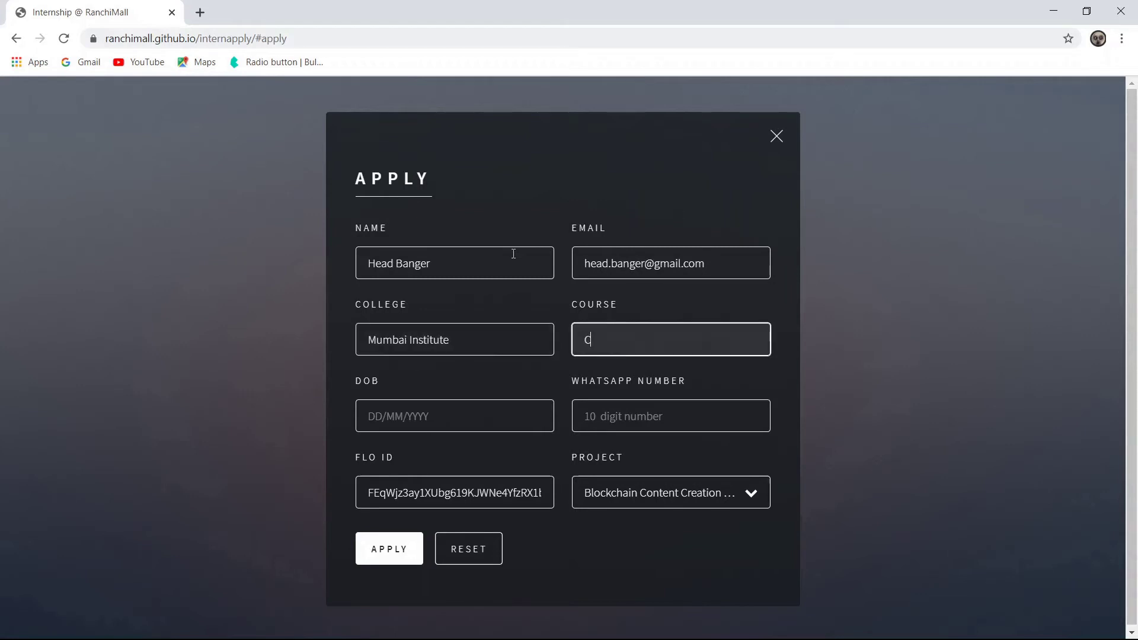
key(Tab)
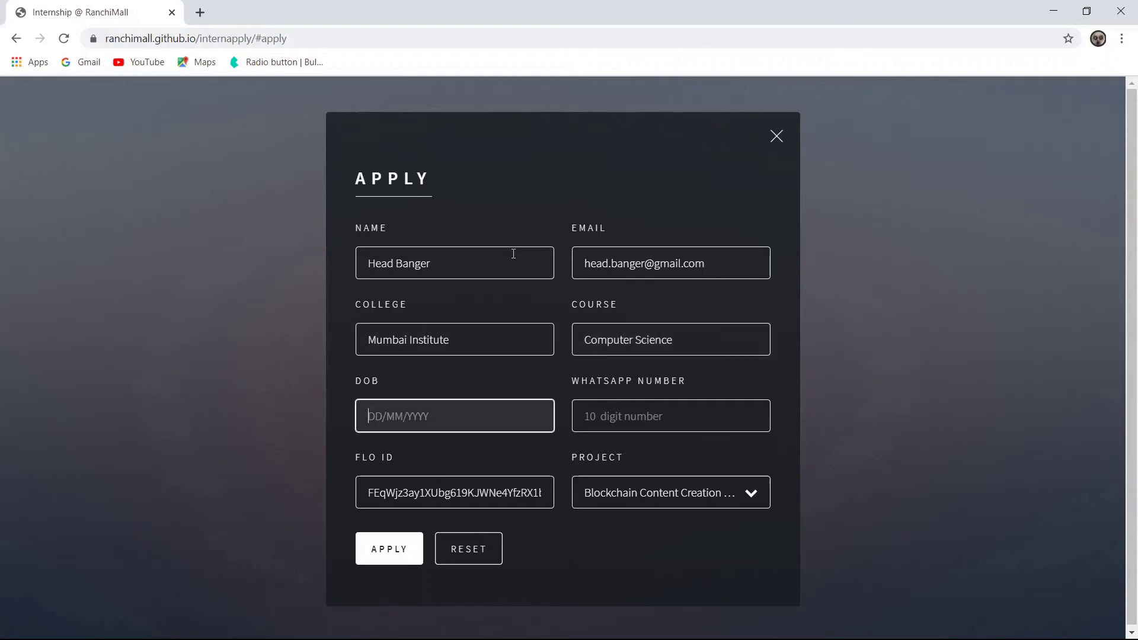
key(Tab)
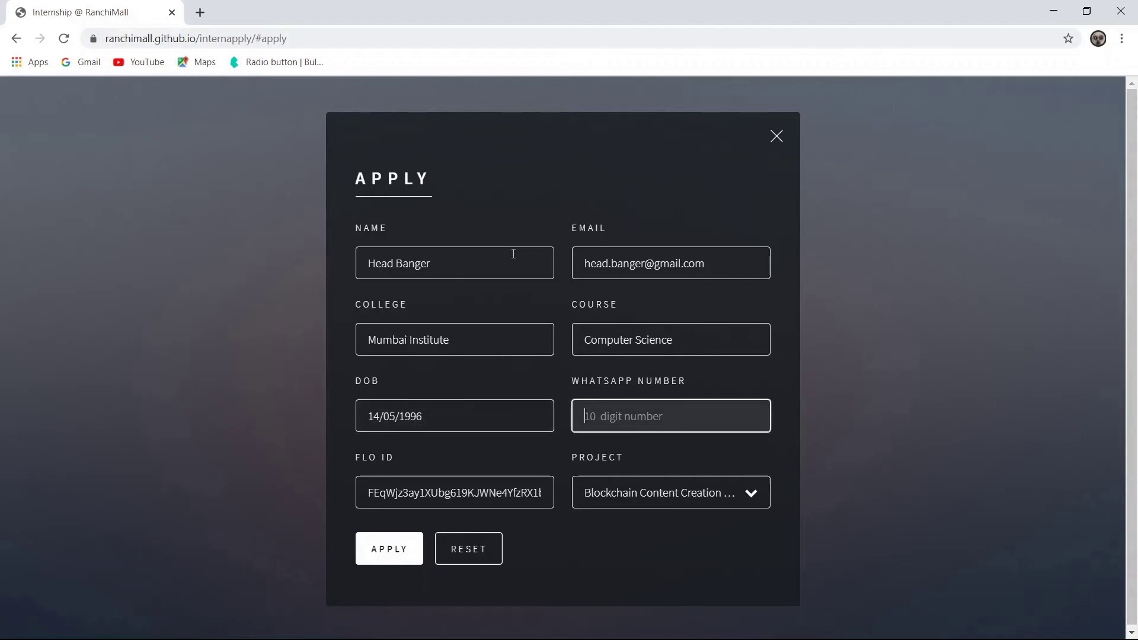
key(Tab)
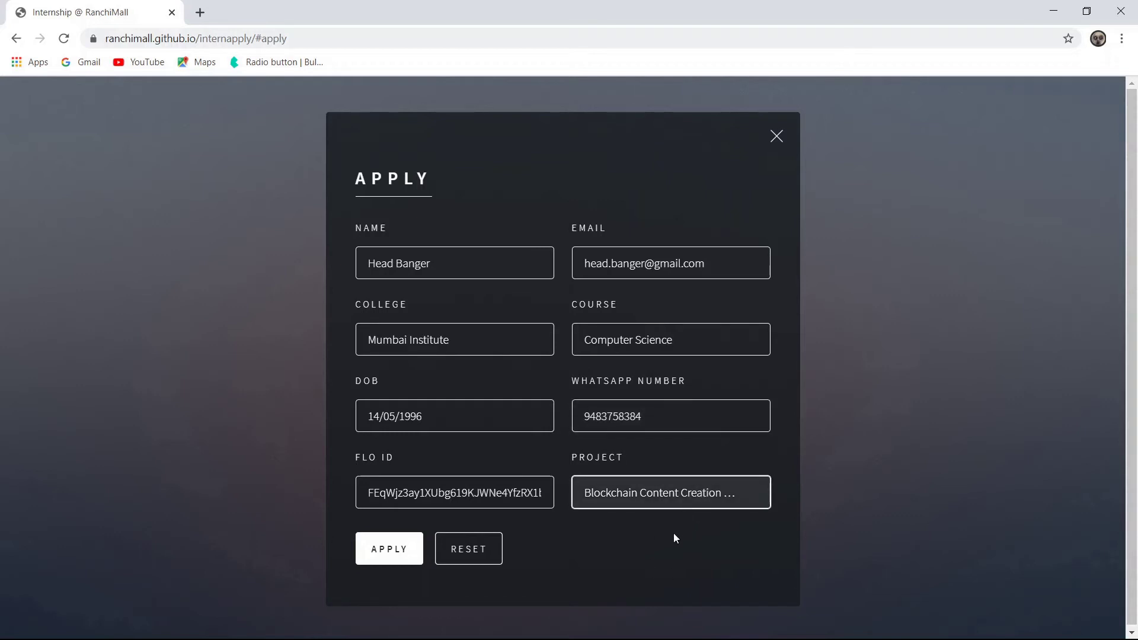
- Submit the Blockchain Content Creation application and close the Applicant List afterwards
click(407, 558)
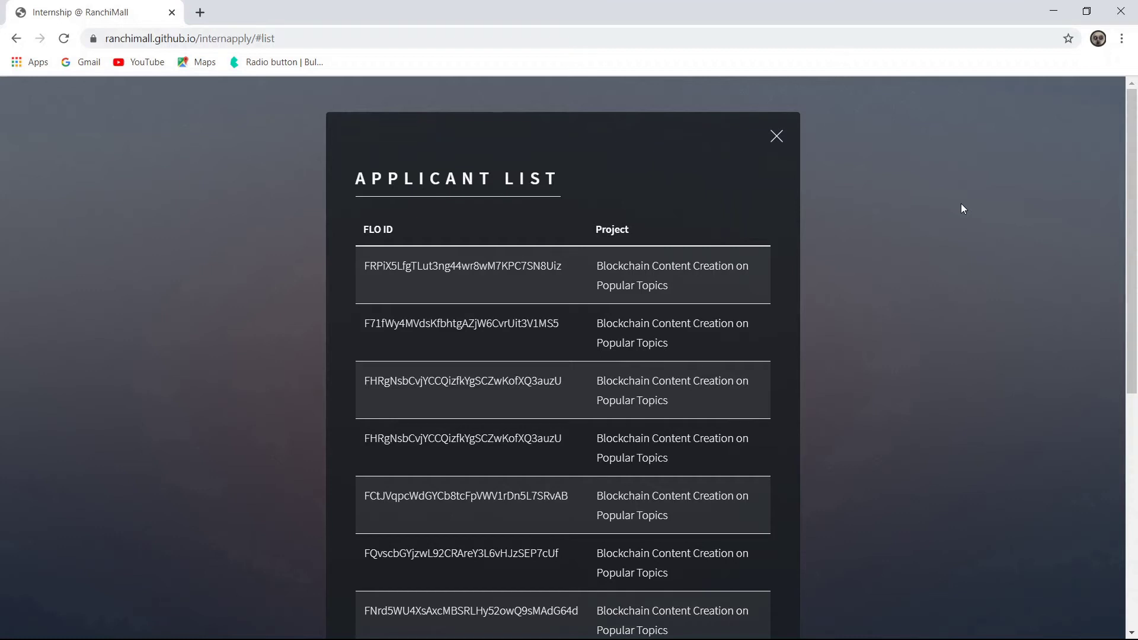
click(777, 137)
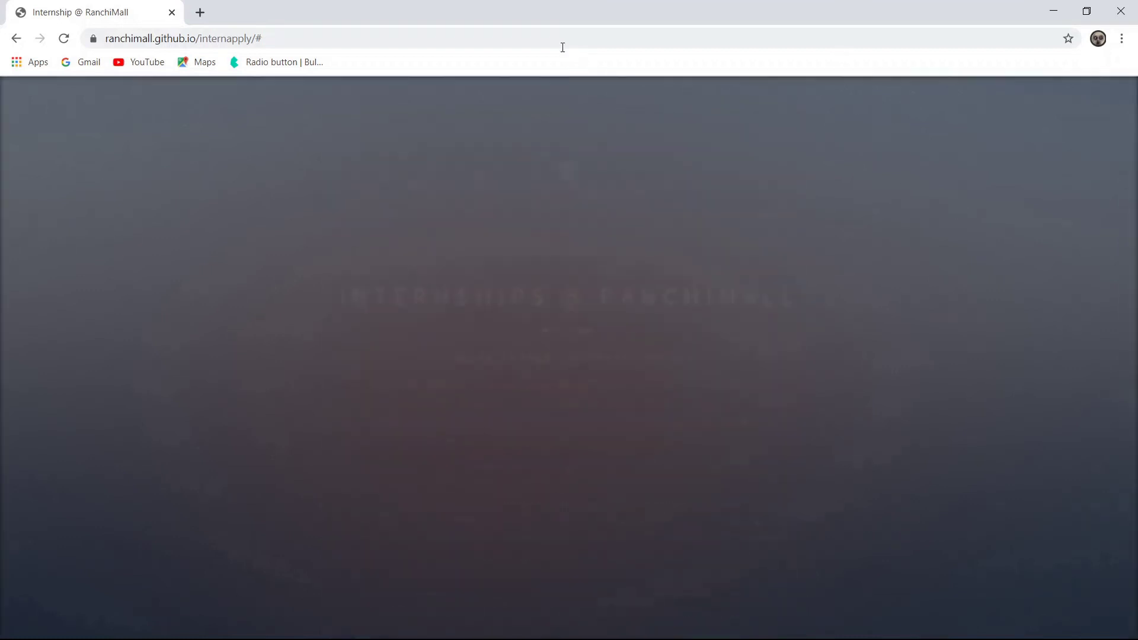
- Open the Content Collaboration site and sign in with the saved private key
click(563, 40)
text(https://ranchimall.github.io/p2p-content-collaboration/)
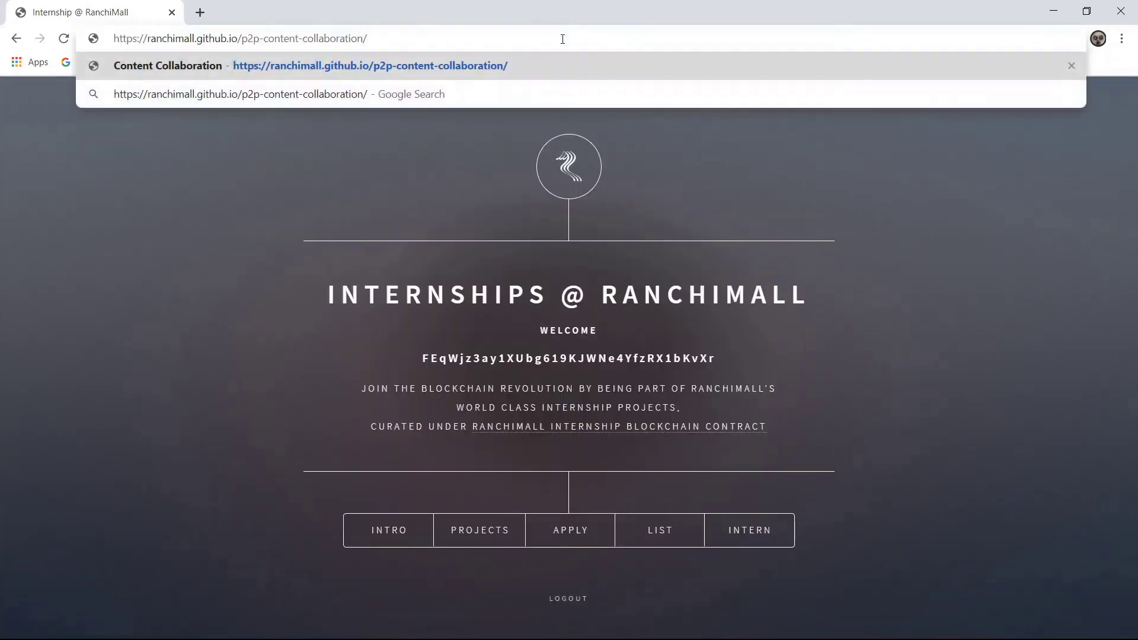
key(Return)
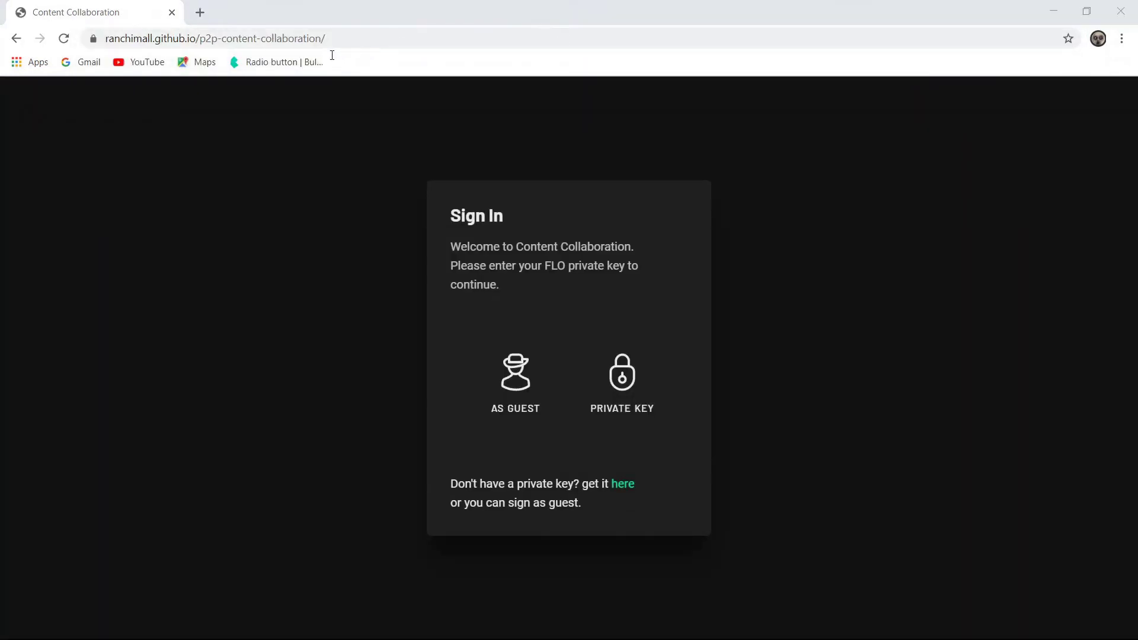
click(607, 392)
click(608, 388)
key(ctrl+v)
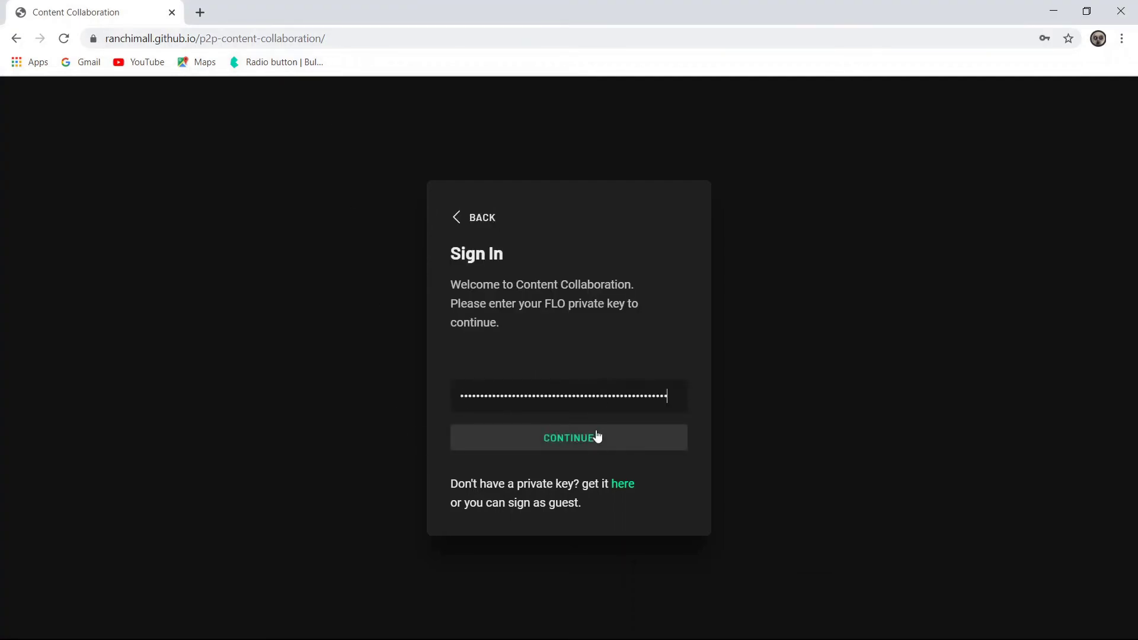
click(594, 442)
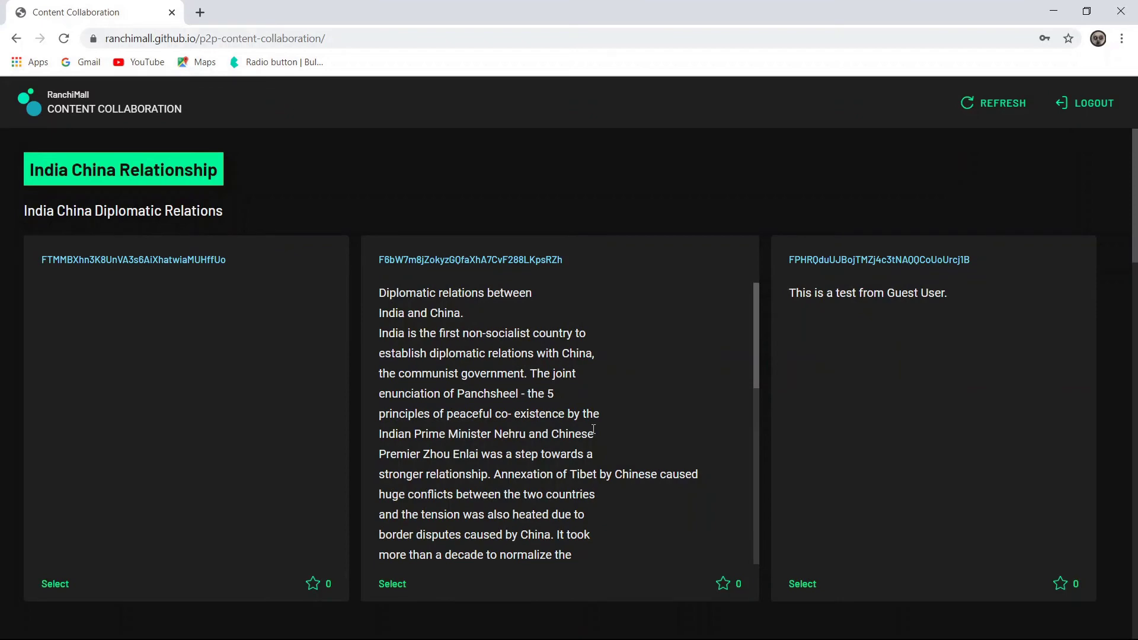
- Select the India China Relationship article and view its contributions
click(131, 169)
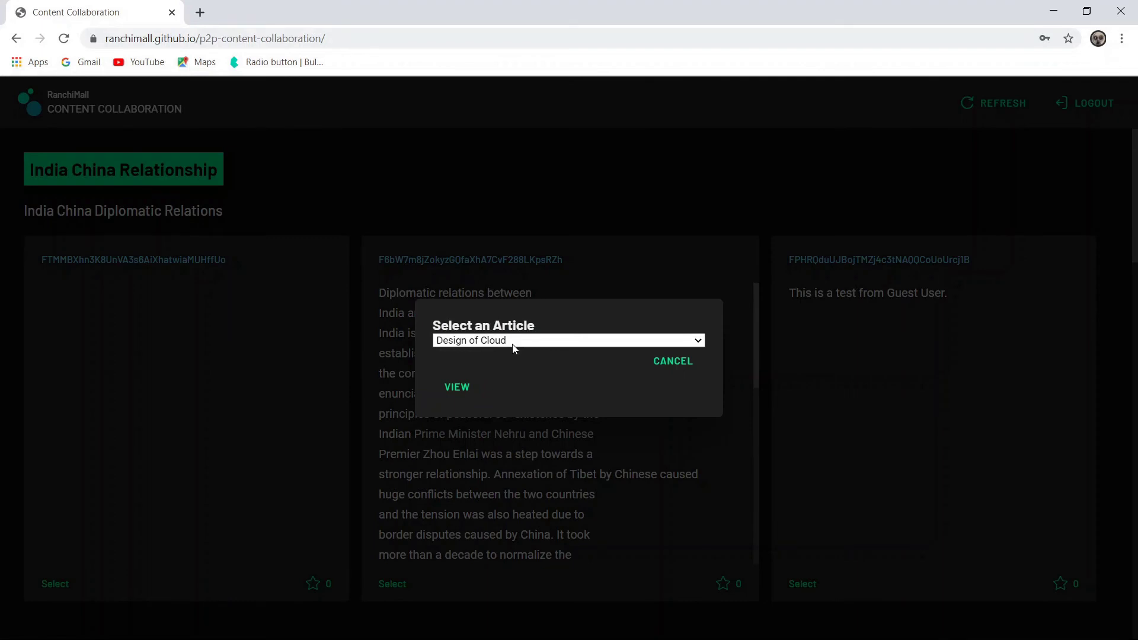
click(514, 367)
click(504, 341)
click(589, 386)
click(456, 391)
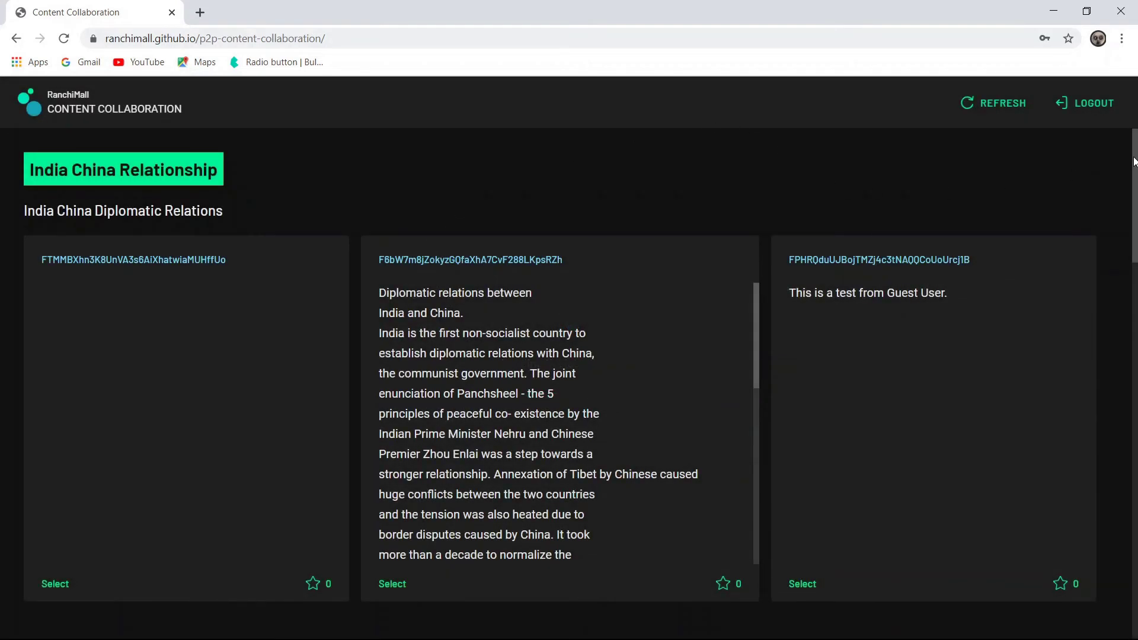
drag(1134, 161, 1133, 172)
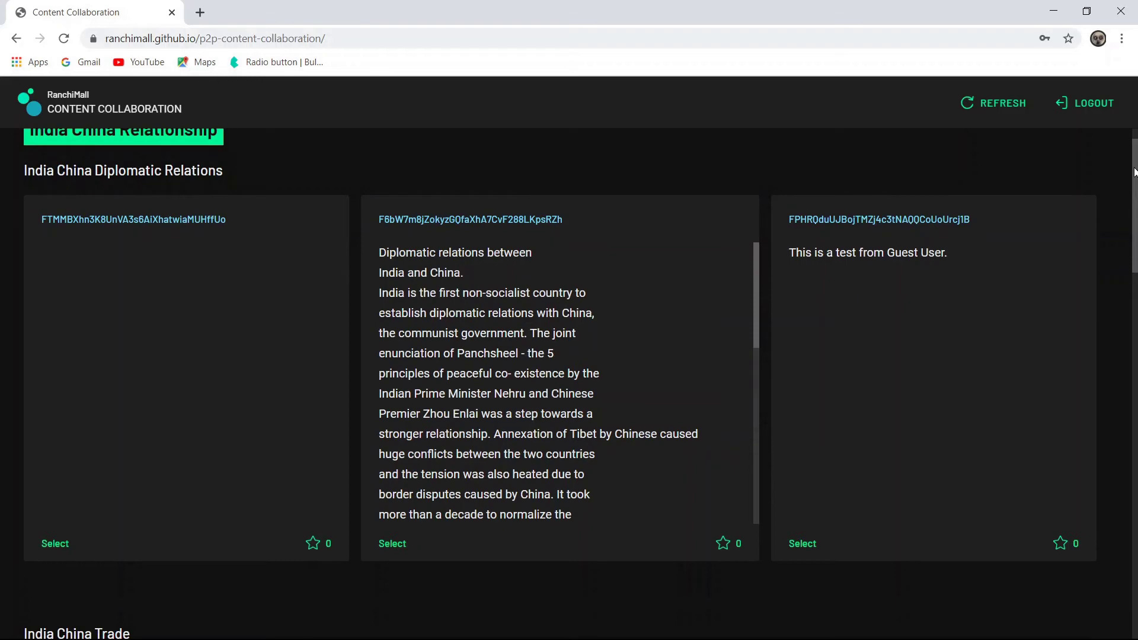
mouse_move(1134, 172)
mouse_down()
mouse_move(1134, 521)
mouse_move(1135, 151)
mouse_up()
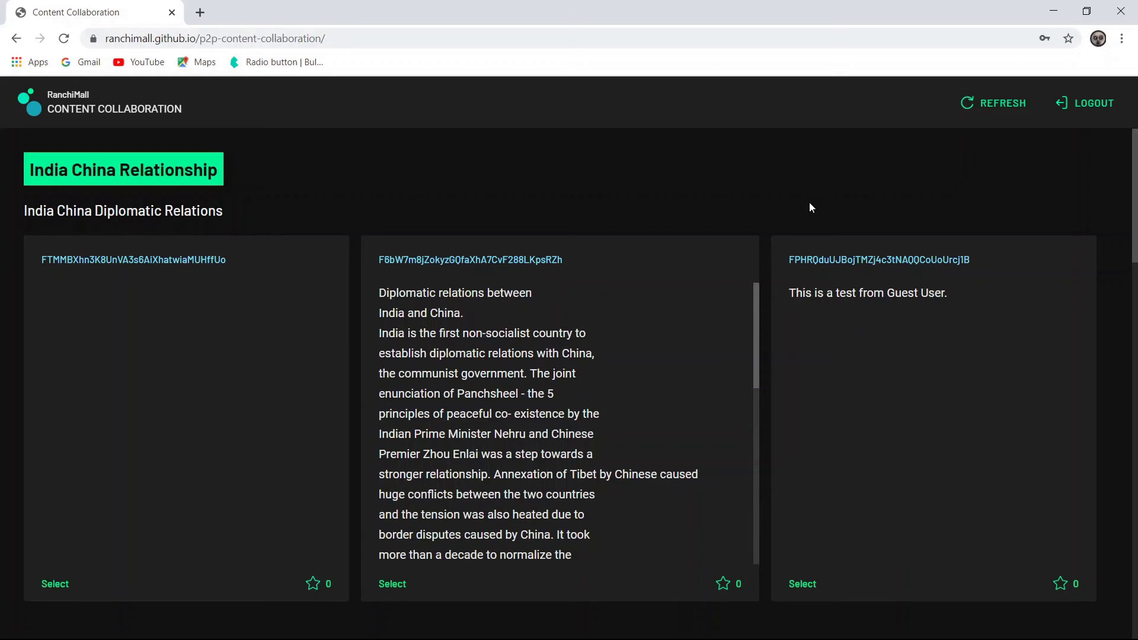
click(209, 337)
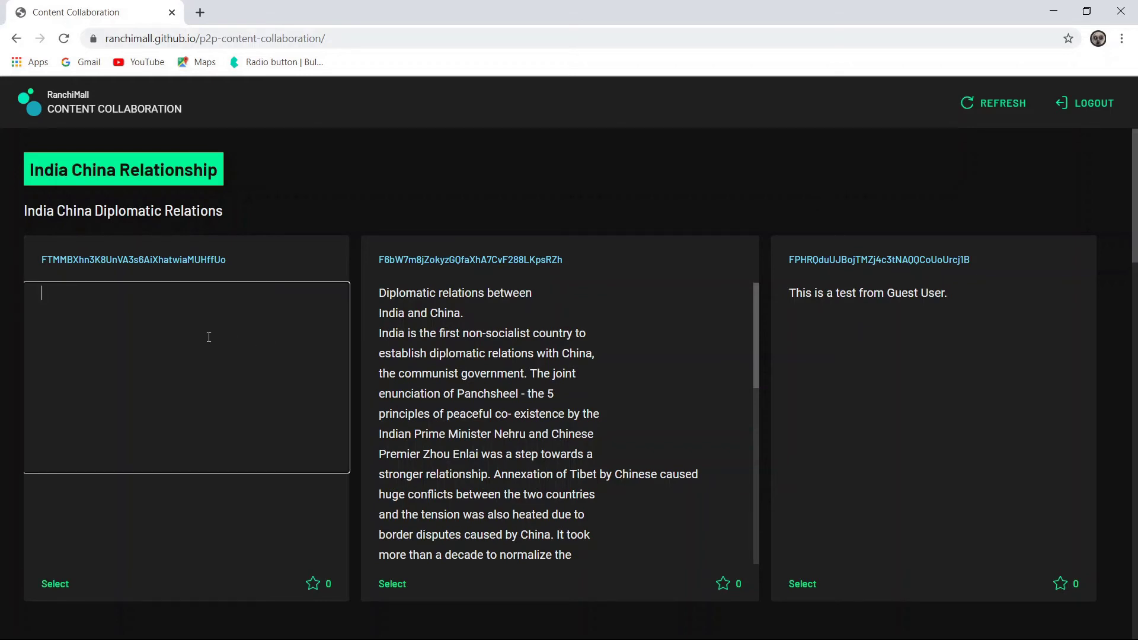
- Paste the prepared test text into the empty Diplomatic Relations card and submit it
text(Test data for demonstration  Diplomatic relations between India and China. India is the first non-socialist country to establish diplomatic relations with China, the communist government. The joint enunciation of Panchsheel - the 5 principles of peaceful co- existence by the)
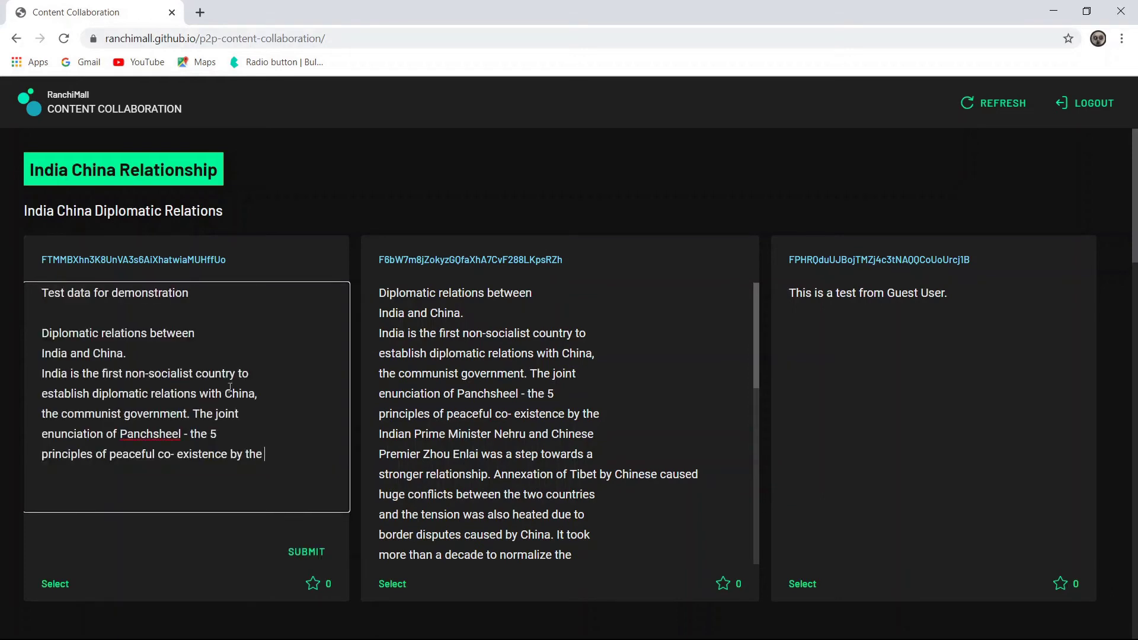
click(299, 545)
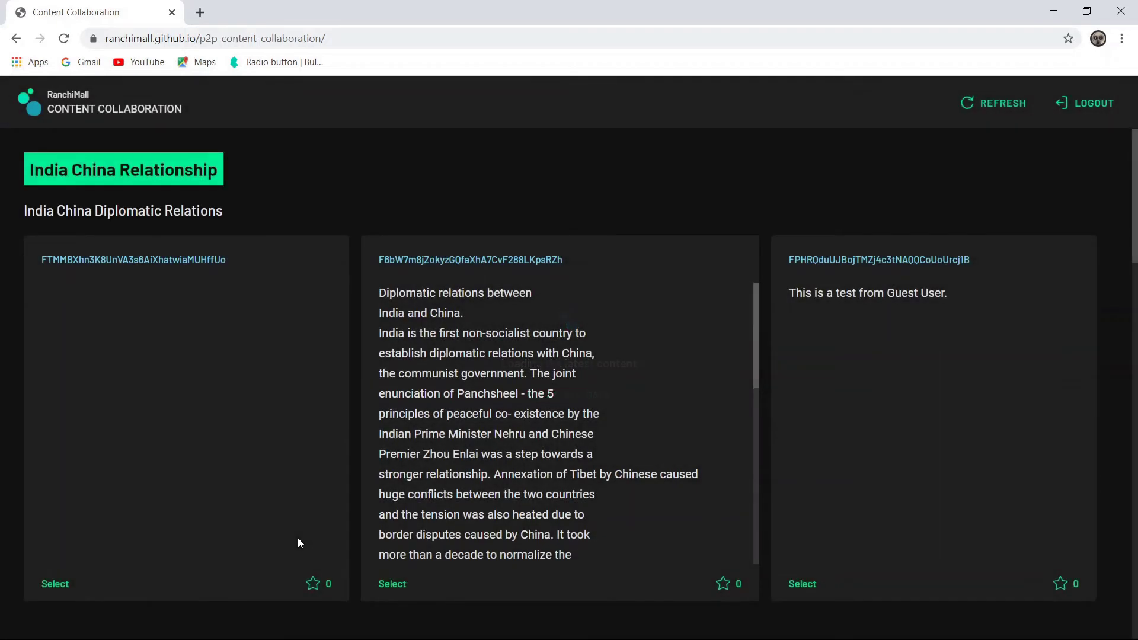
click(1084, 423)
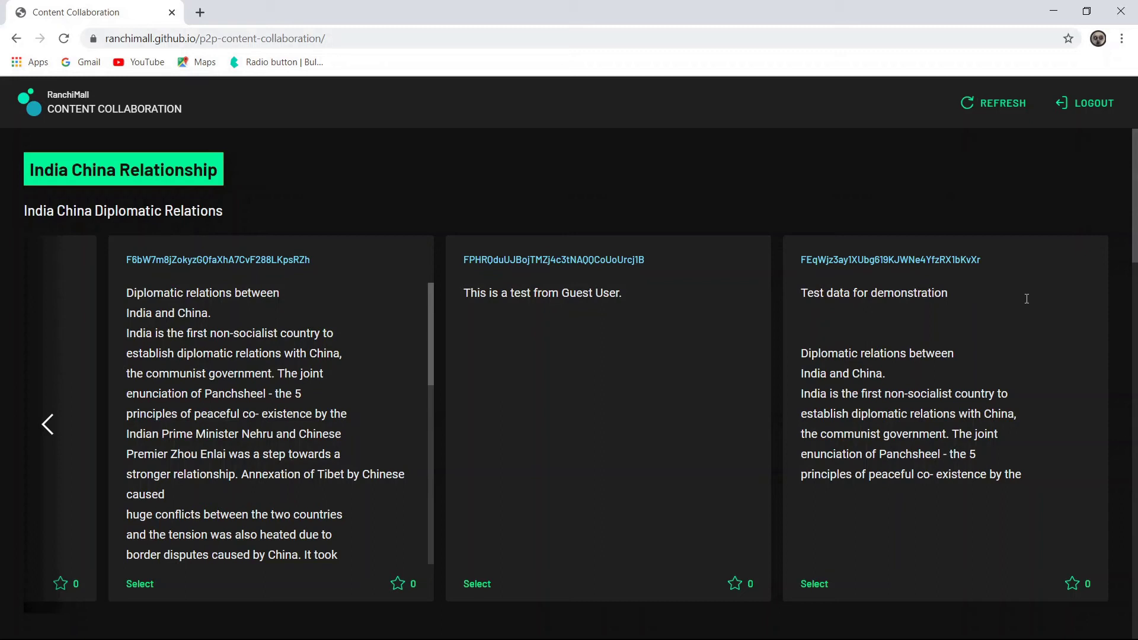
- Append a line 'Add new data' to the Test data for demonstration contribution and resubmit
click(1023, 328)
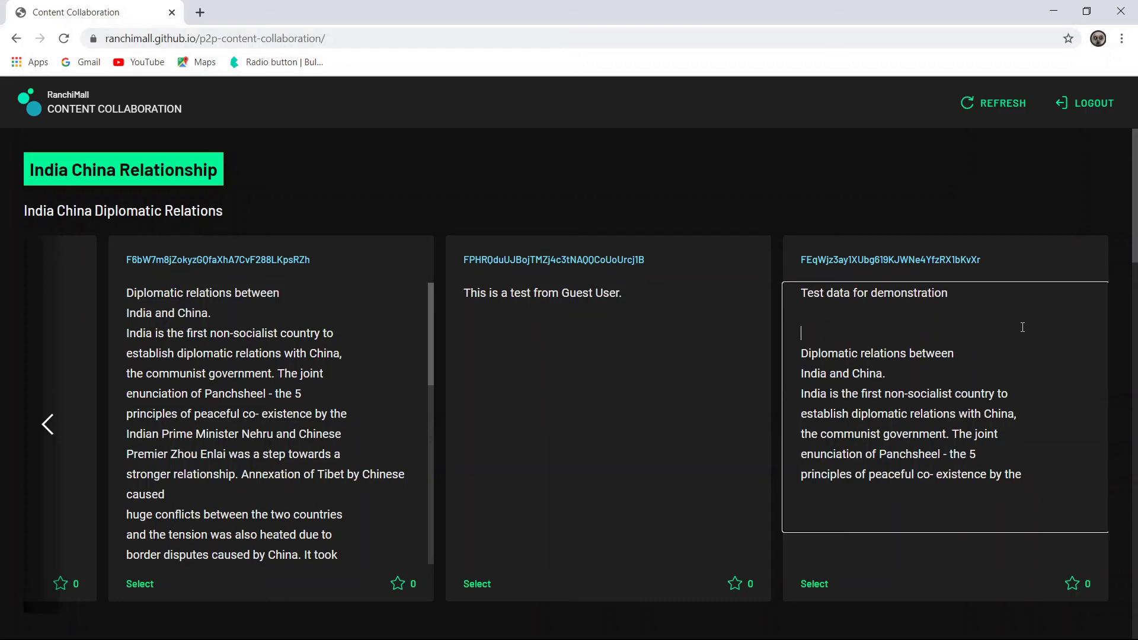
click(1045, 479)
key(Return)
key(Return)
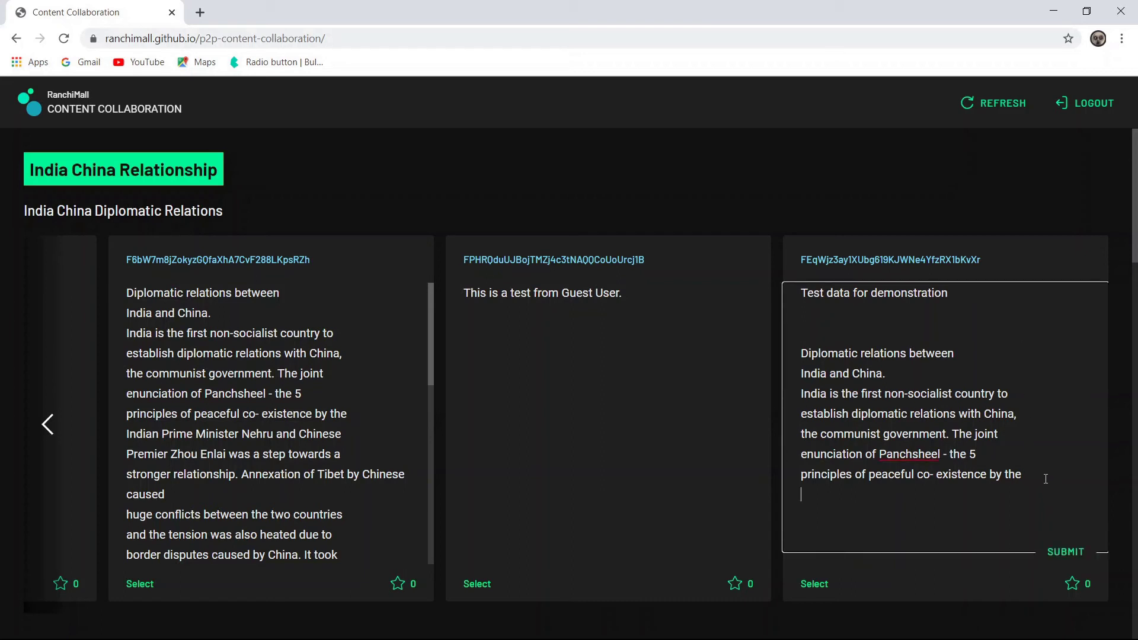
text(Add new data)
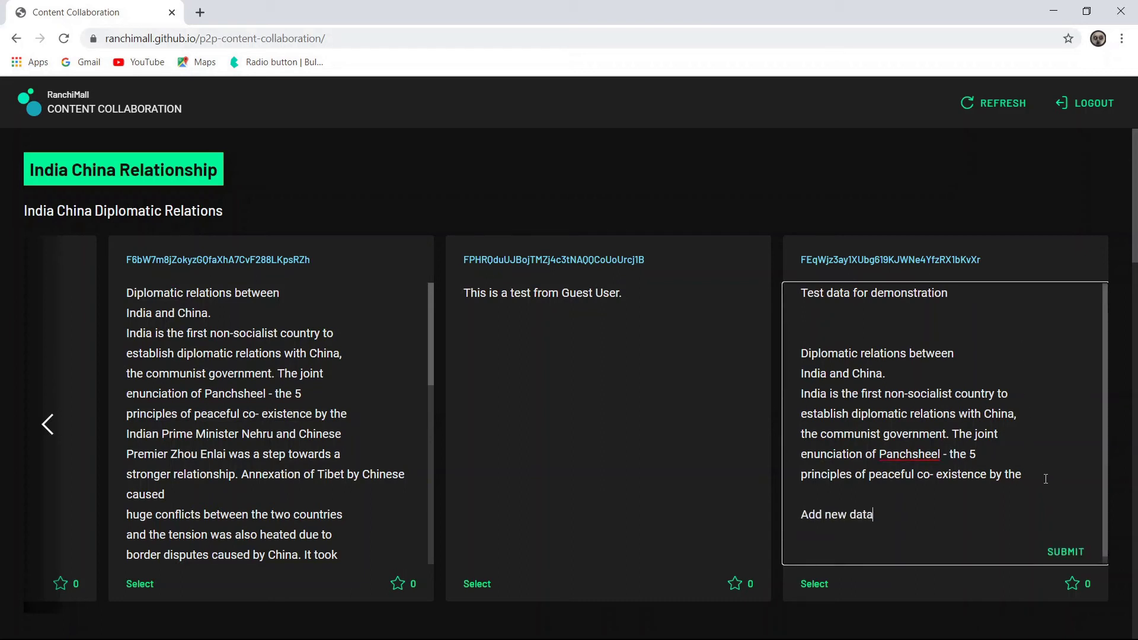
click(1067, 554)
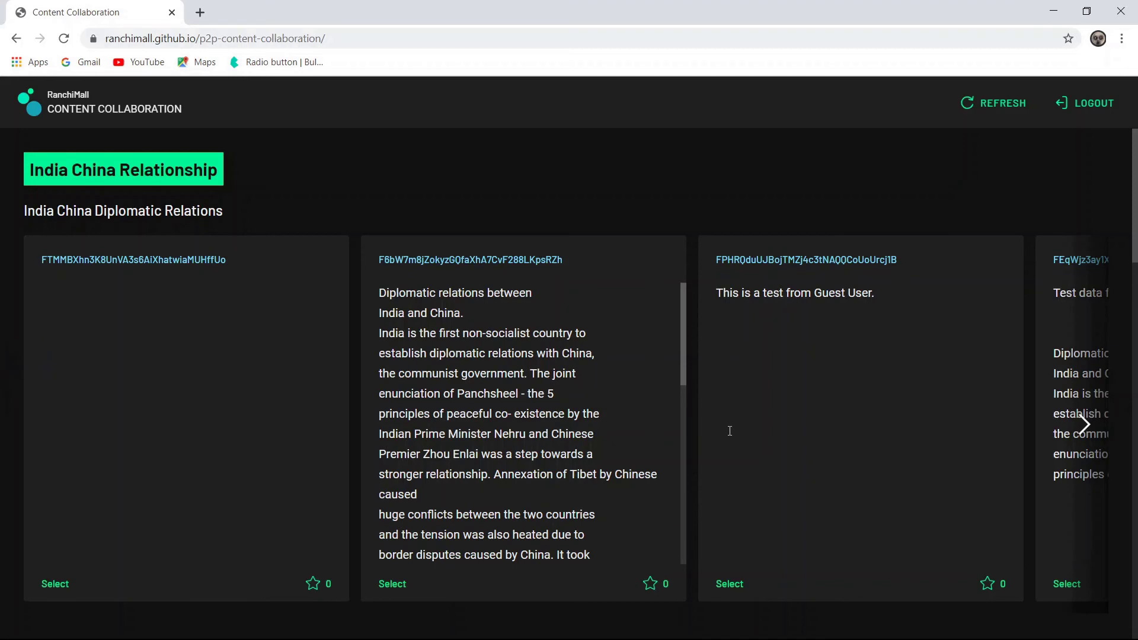
click(1087, 429)
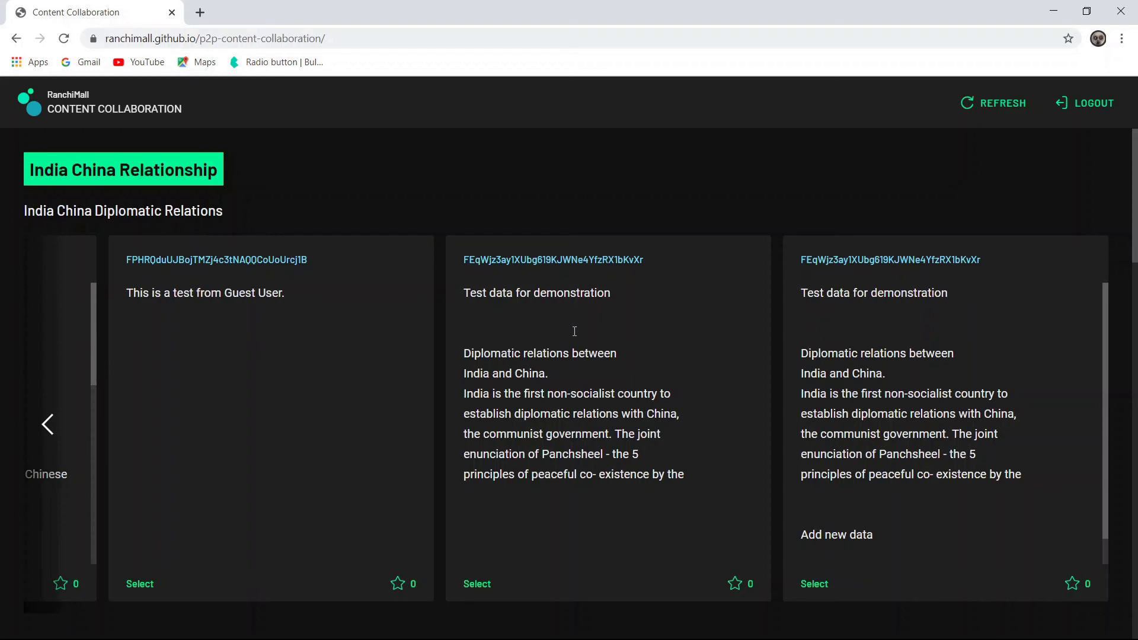
click(47, 425)
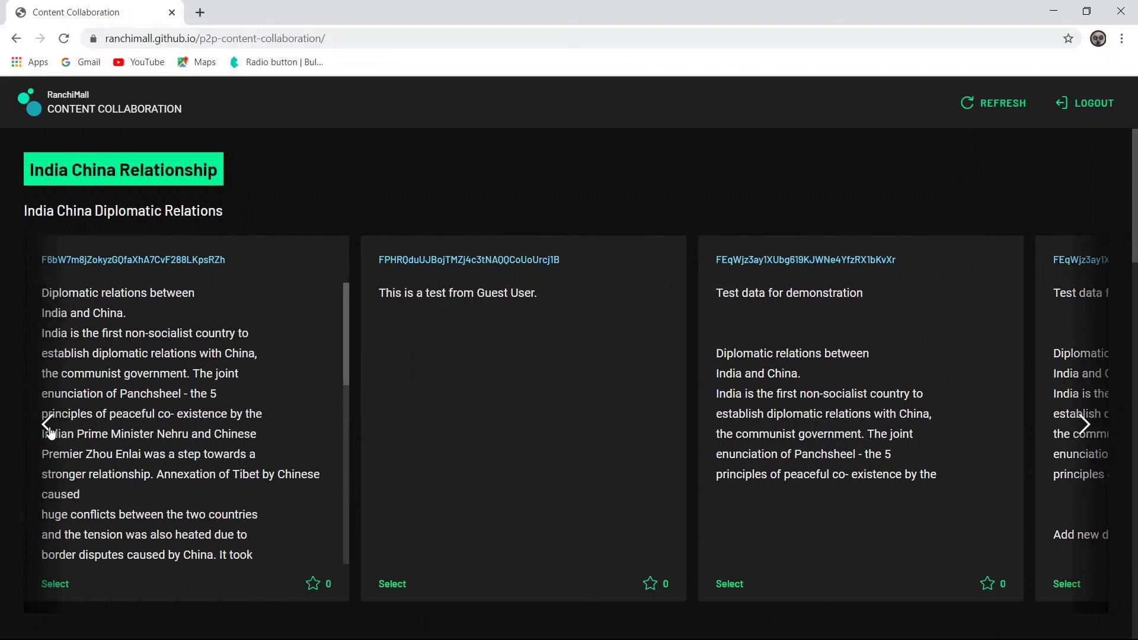
click(47, 424)
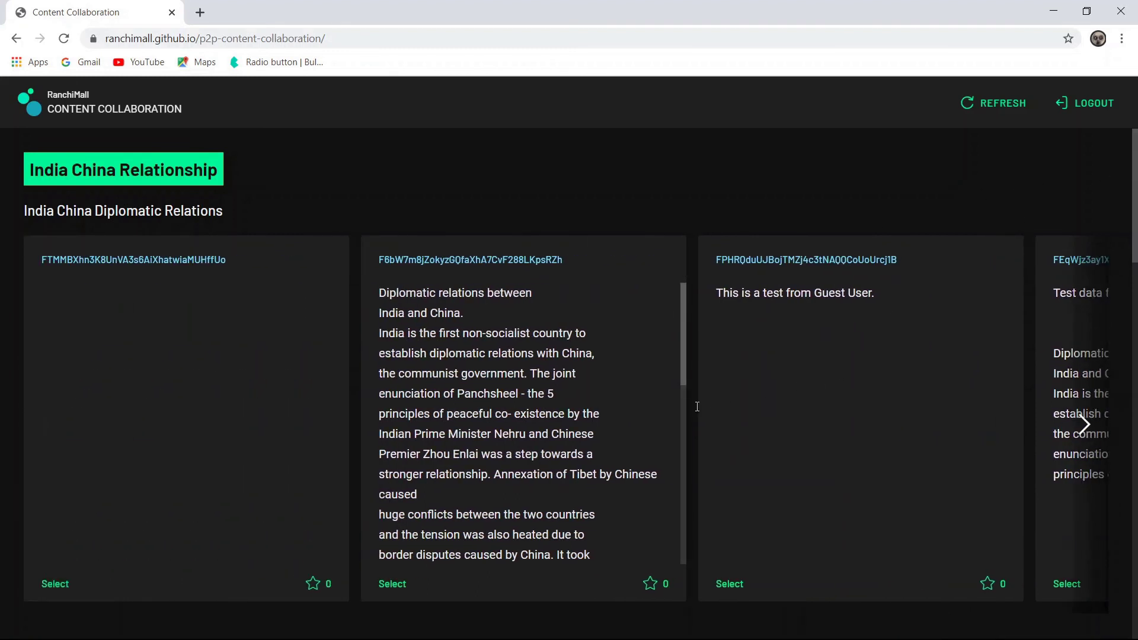
- Select contributions for Diplomatic Relations, India China Trade and India China DTAA
click(395, 584)
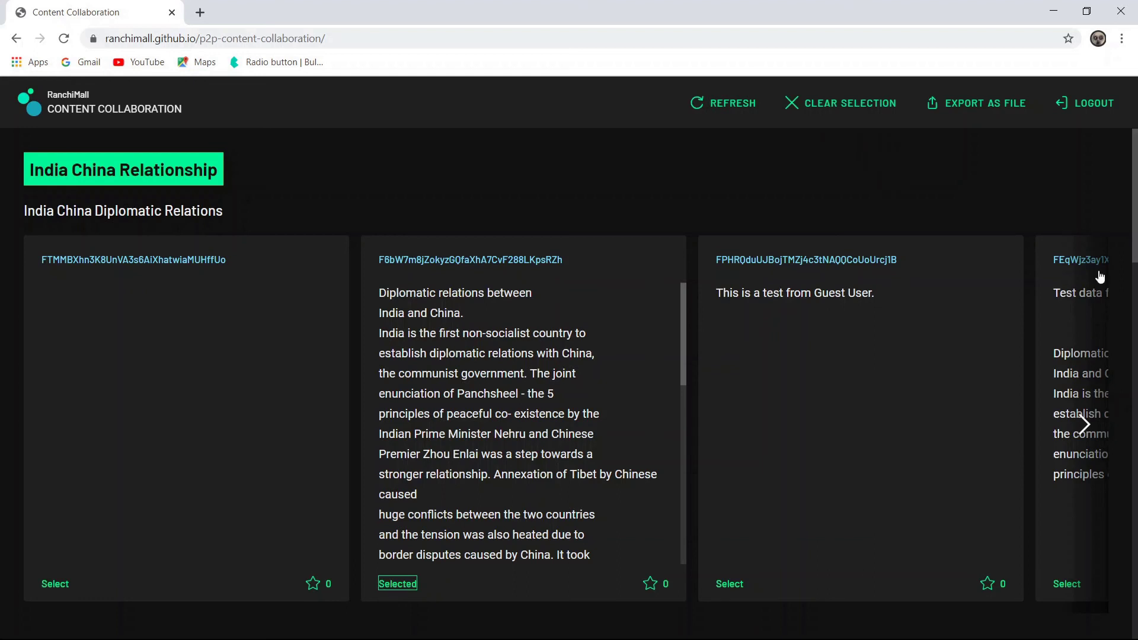
drag(1135, 199, 1135, 344)
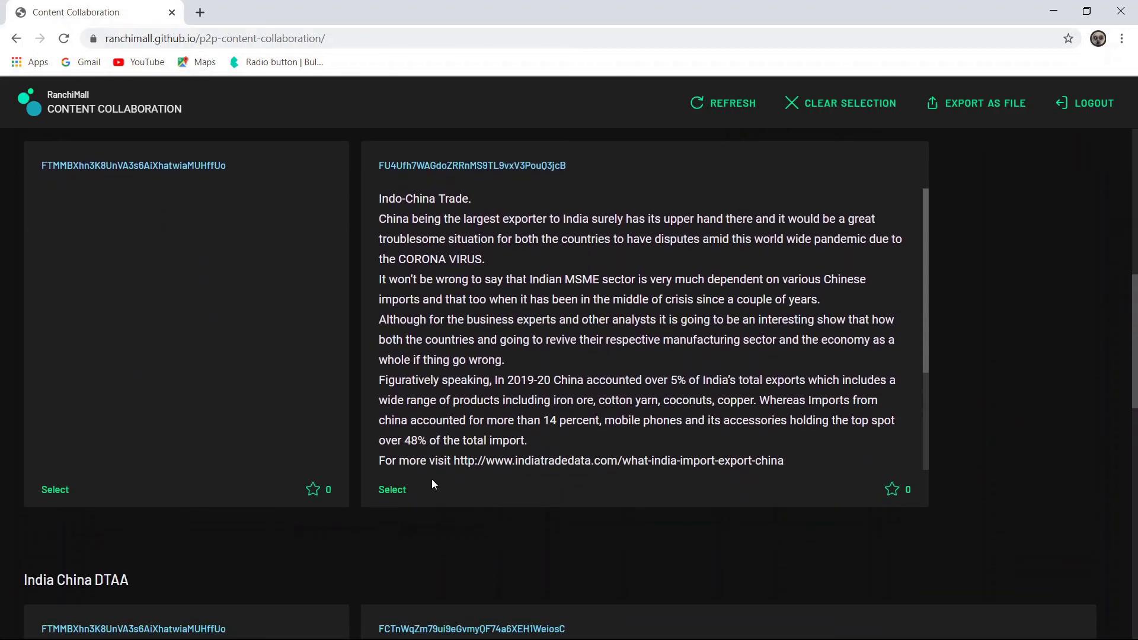
click(390, 491)
drag(1135, 304, 1135, 439)
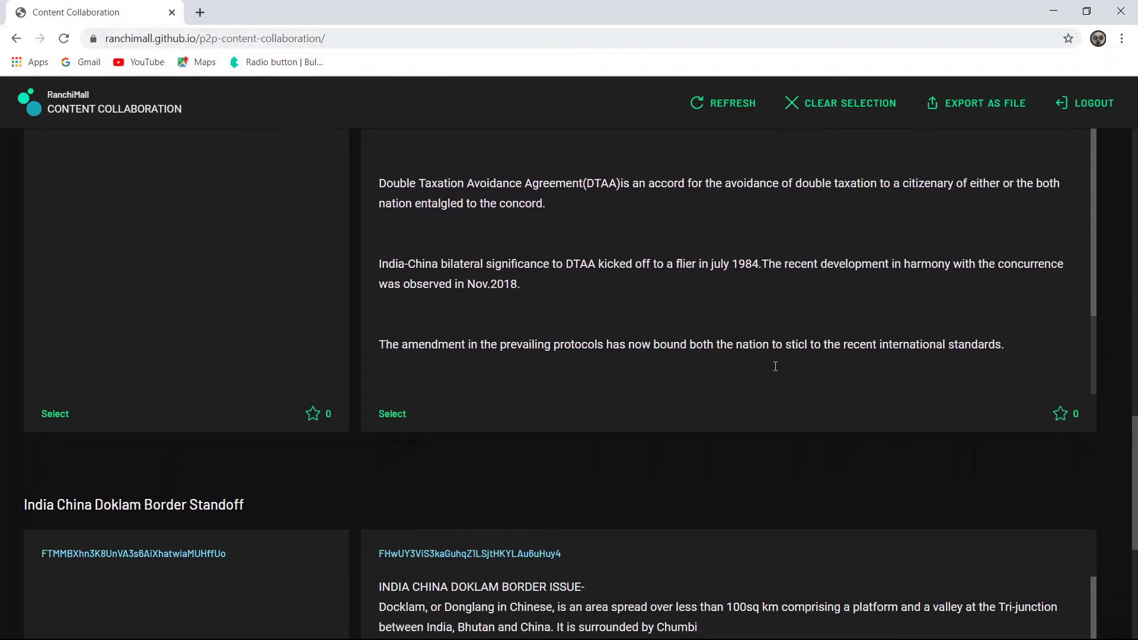
click(394, 415)
- Select the Doklam Border Standoff contribution, export the article as HTML, and open the file
click(1135, 379)
drag(1135, 384, 1135, 596)
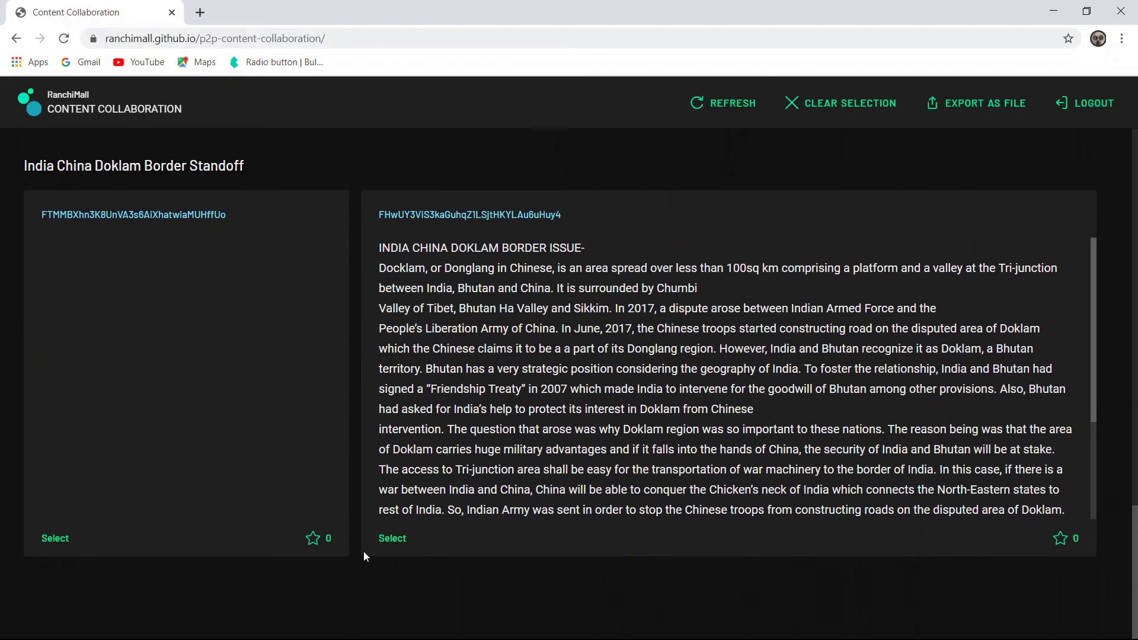
click(392, 540)
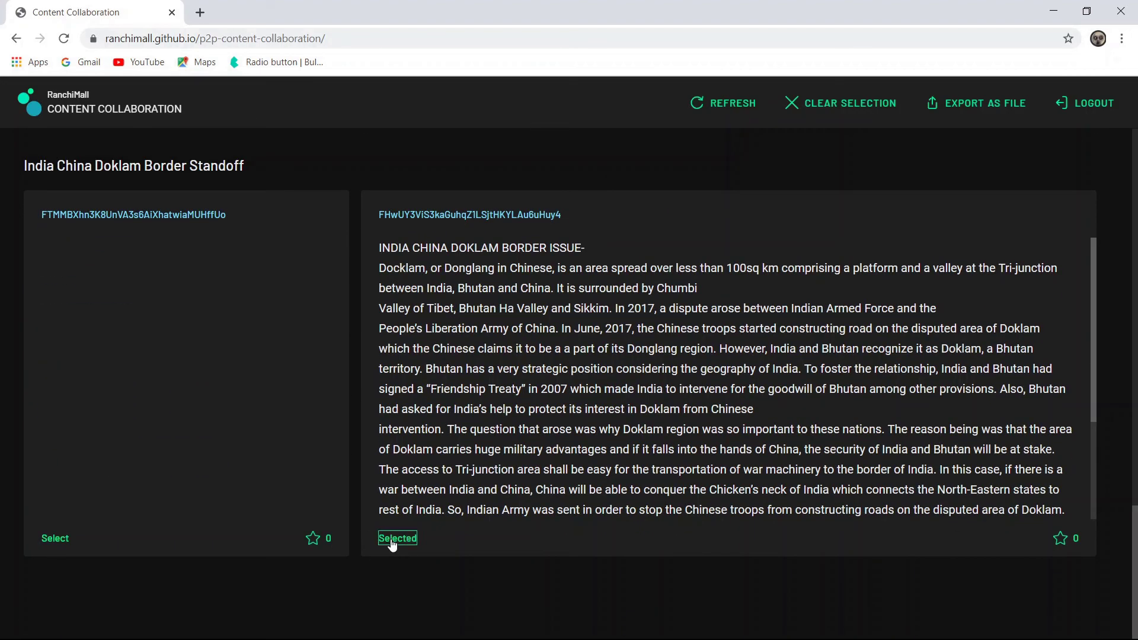
click(960, 110)
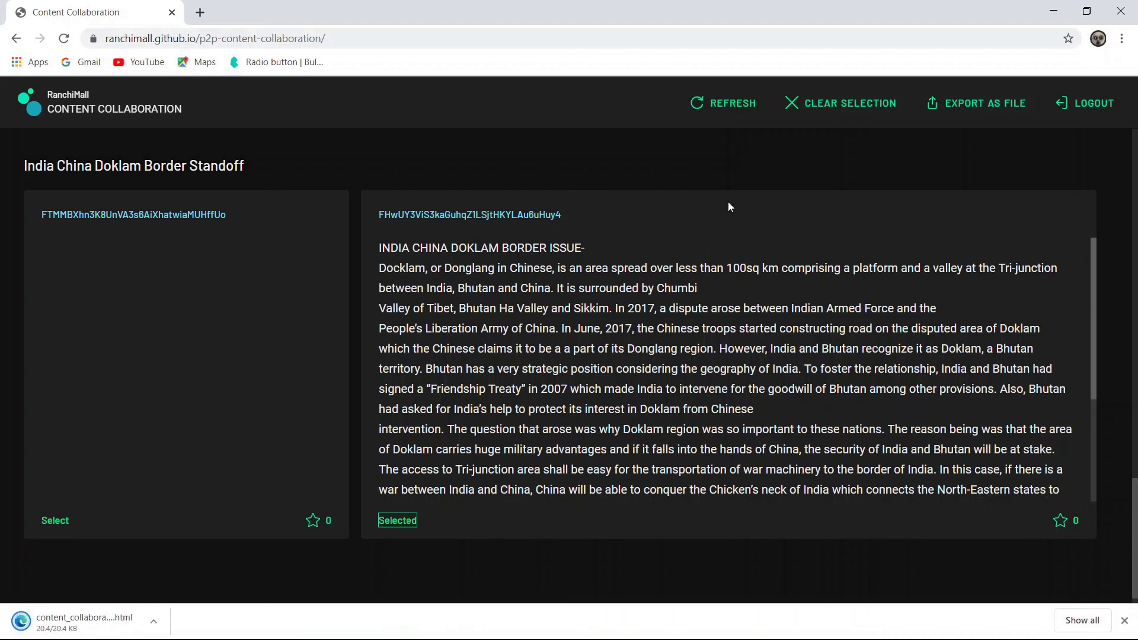
click(92, 621)
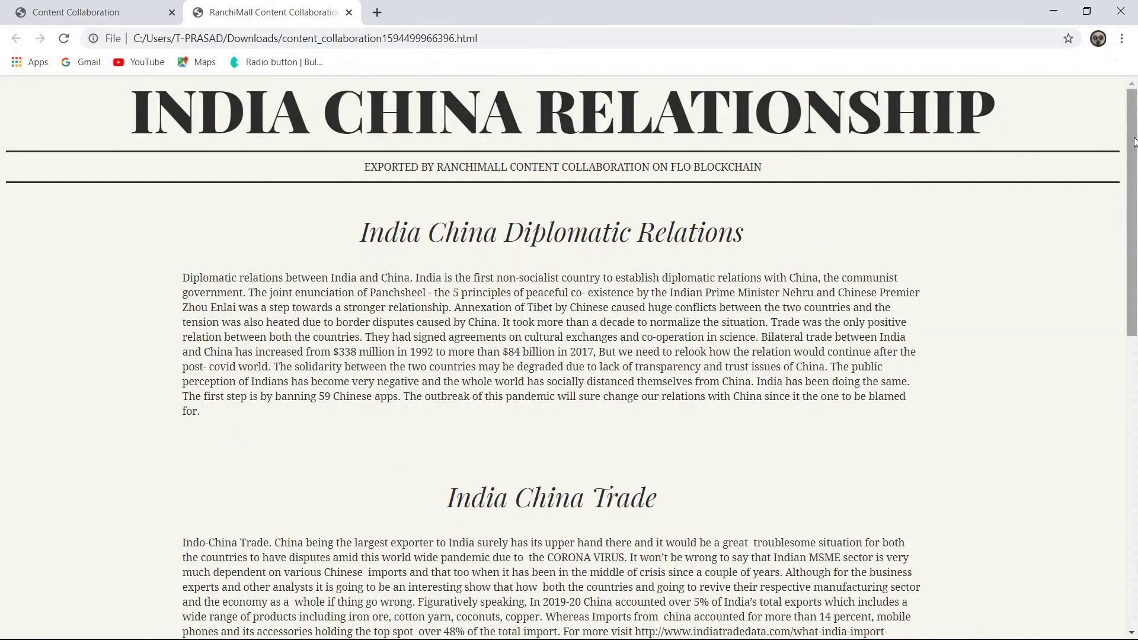
drag(1132, 142, 1136, 94)
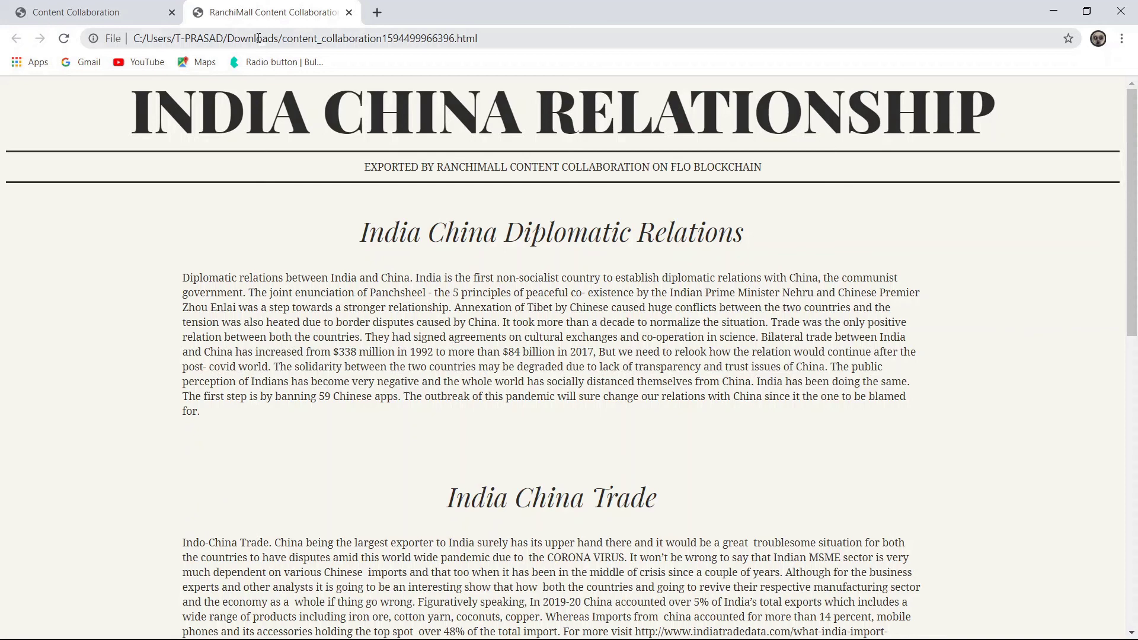
key(ctrl+t)
text(https://ranchimall.github.io/articles/)
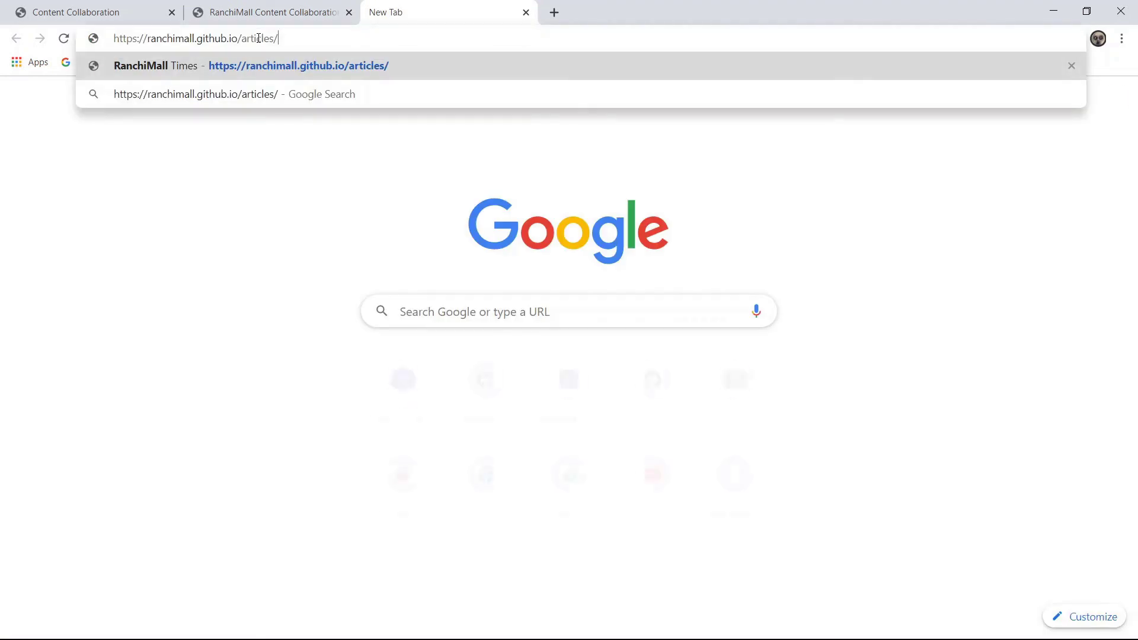
key(Return)
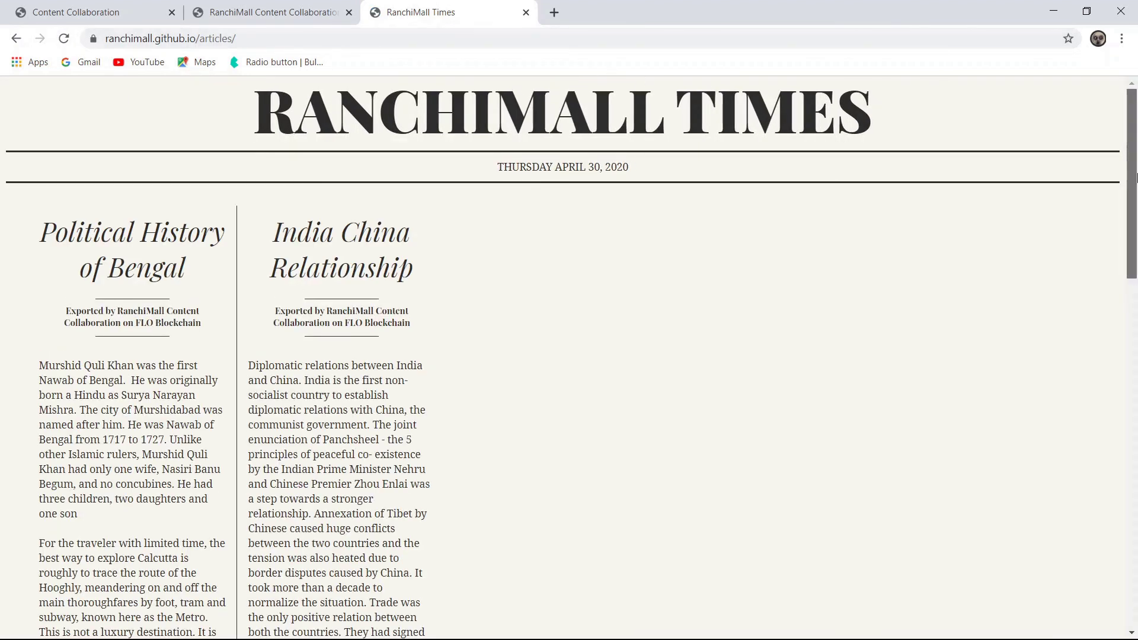
drag(1136, 178, 1136, 533)
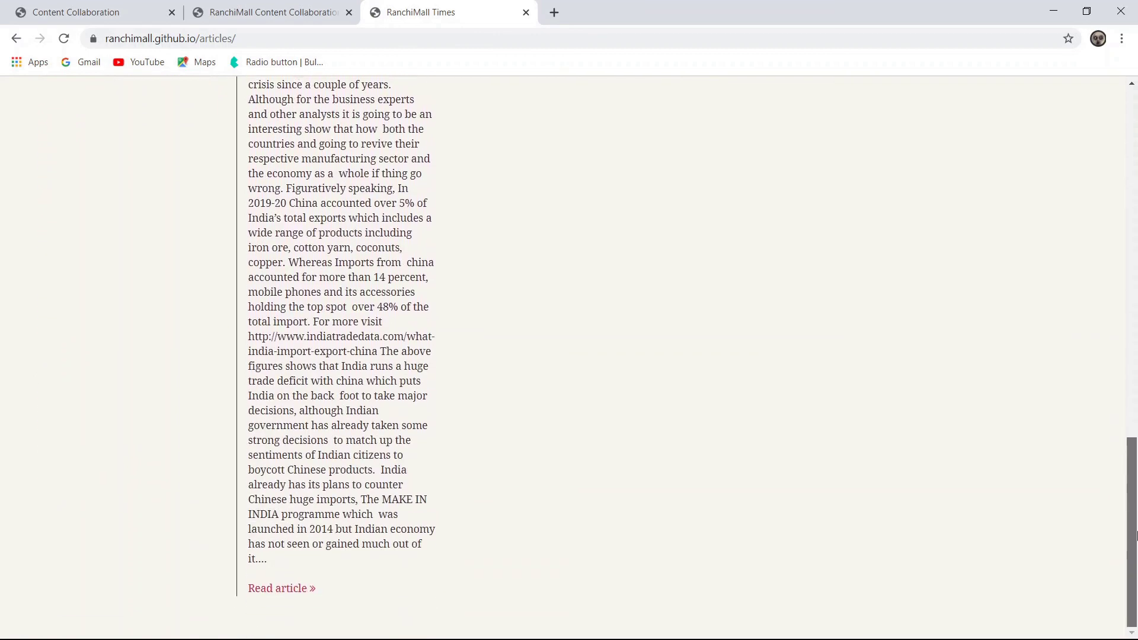
click(299, 589)
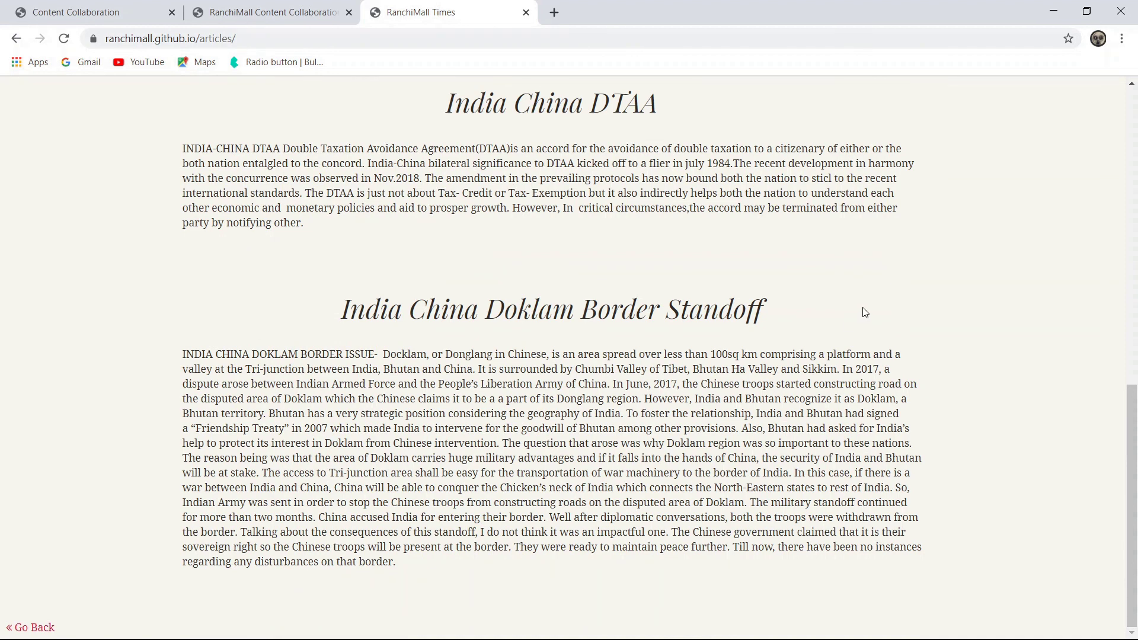
drag(1134, 430, 1136, 122)
drag(1136, 62, 1136, 89)
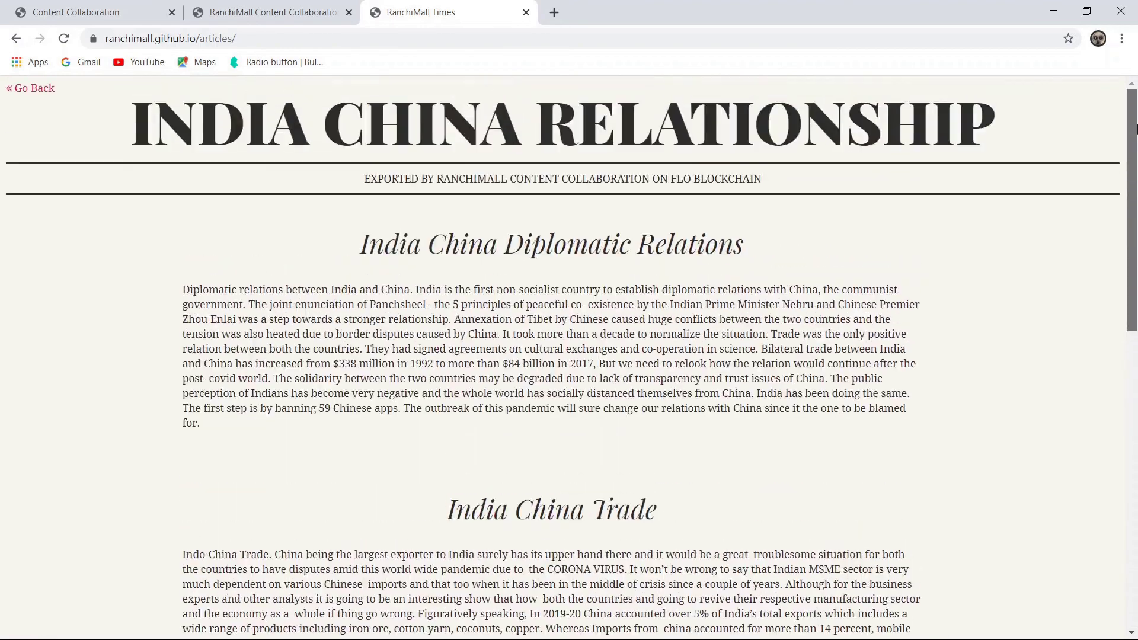